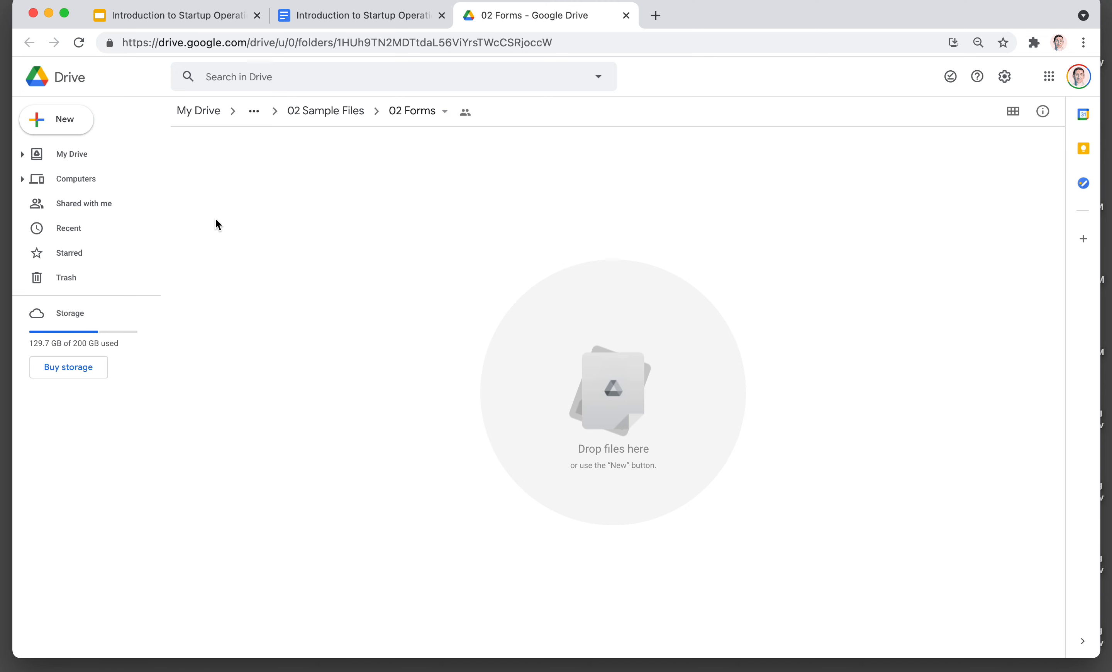
Create a blank Google Form in the shared 02 Forms folder.
{"action": "left_click", "coordinate": [61, 122]}
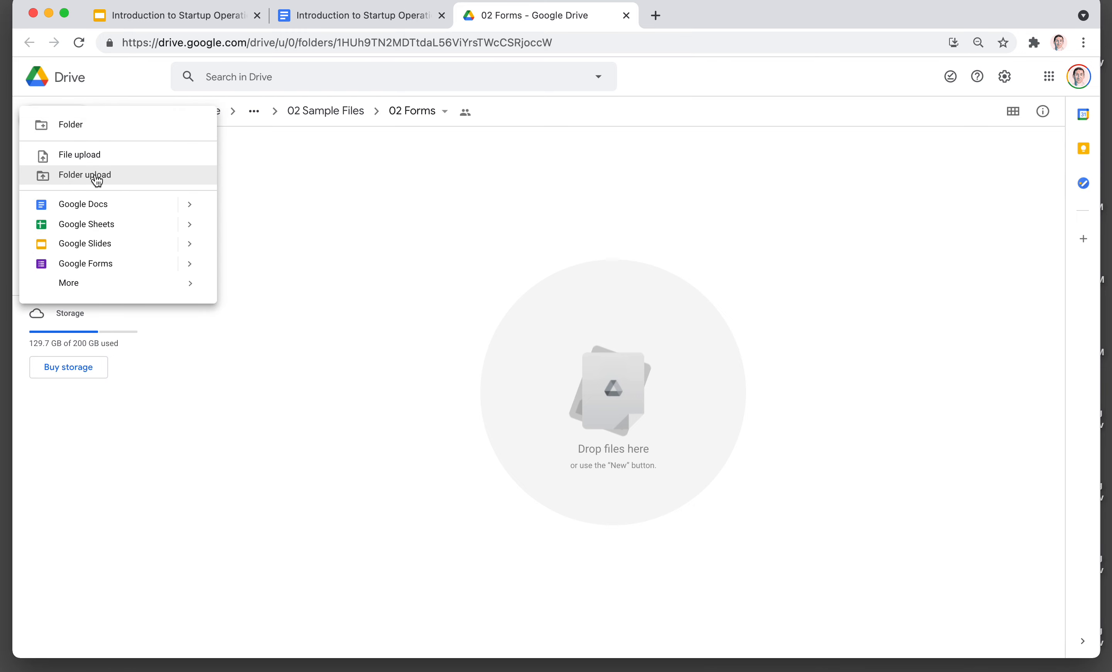
{"action": "left_click", "coordinate": [443, 246]}
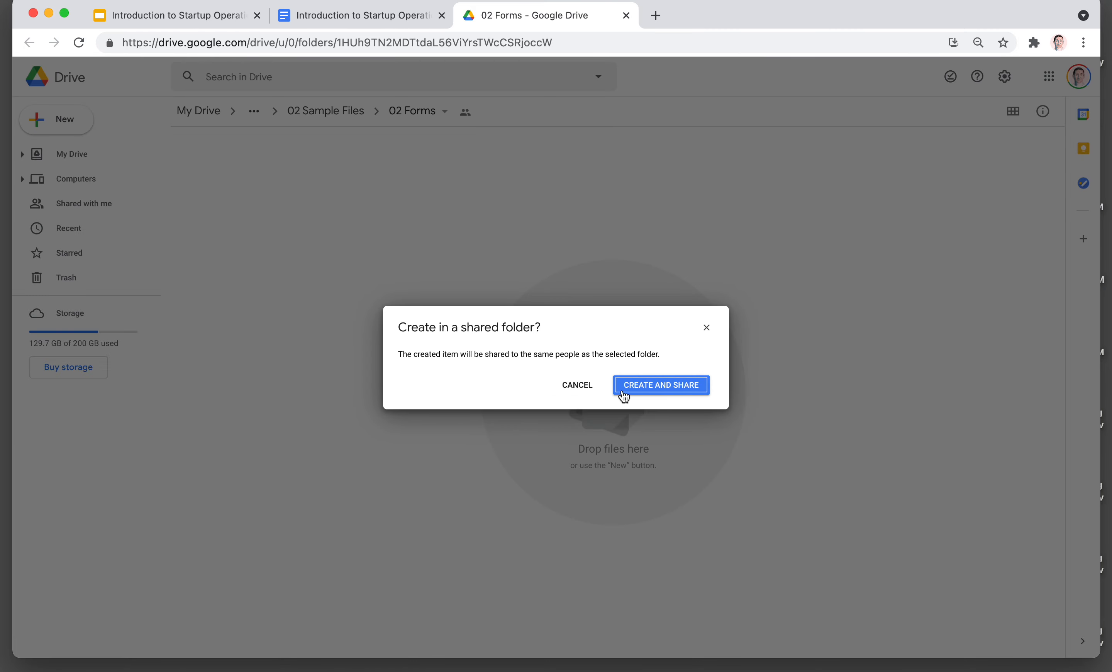
{"action": "left_click", "coordinate": [624, 395]}
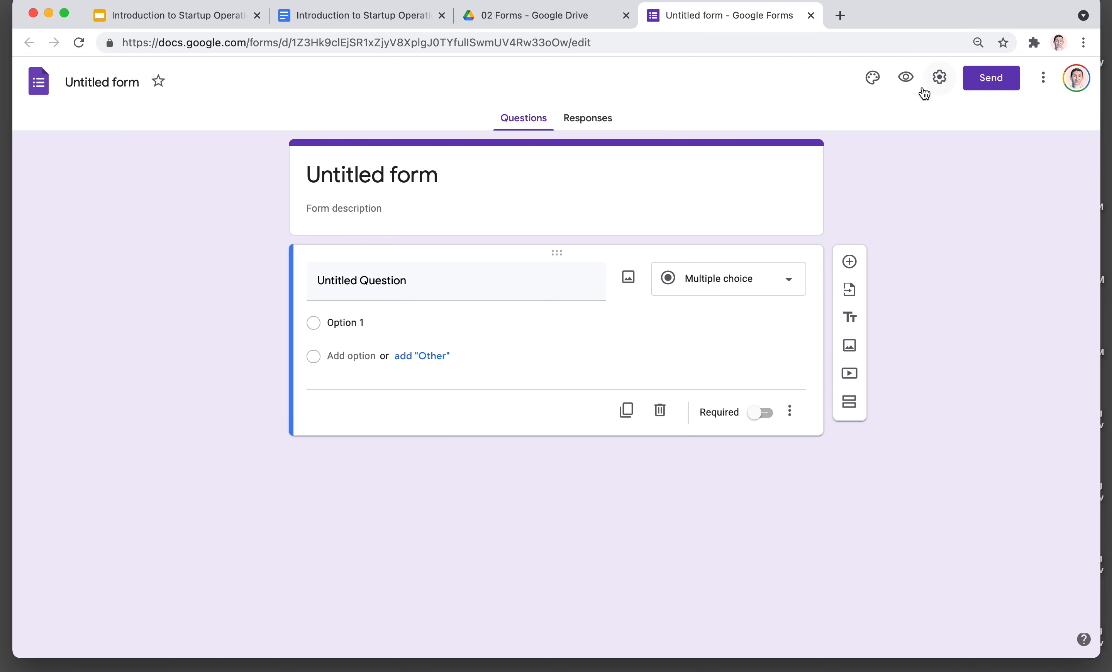
Preview the untitled form as respondents see it and compare it with the editing view.
{"action": "left_click", "coordinate": [907, 78]}
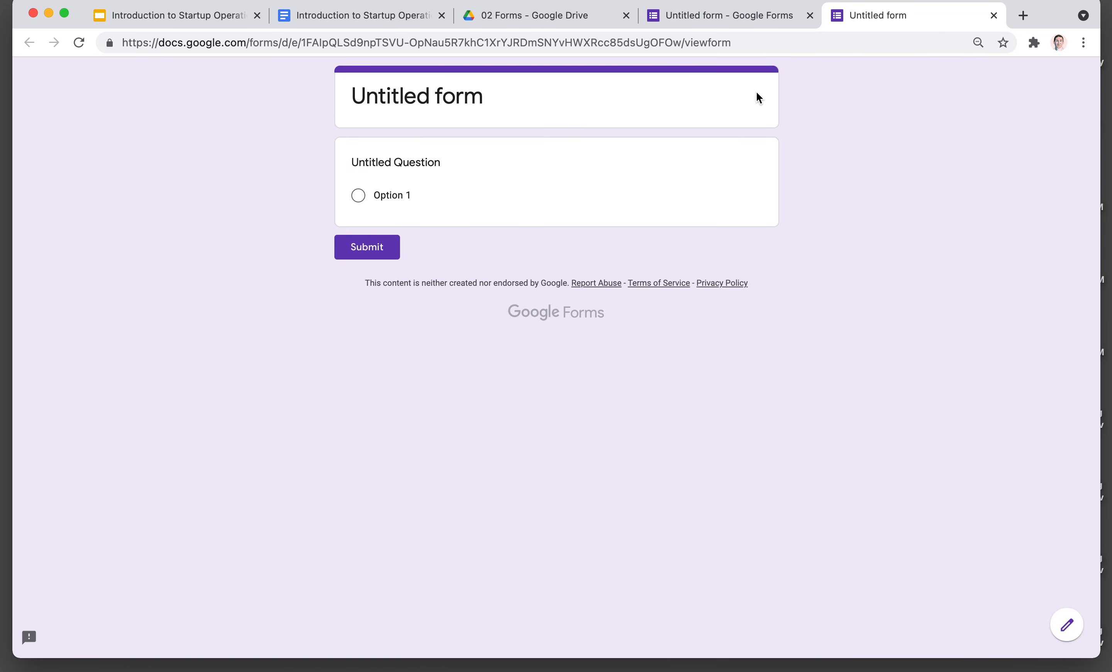
{"action": "key", "text": "ctrl+shift+Tab"}
{"action": "key", "text": "ctrl+Tab"}
{"action": "key", "text": "ctrl+shift+Tab"}
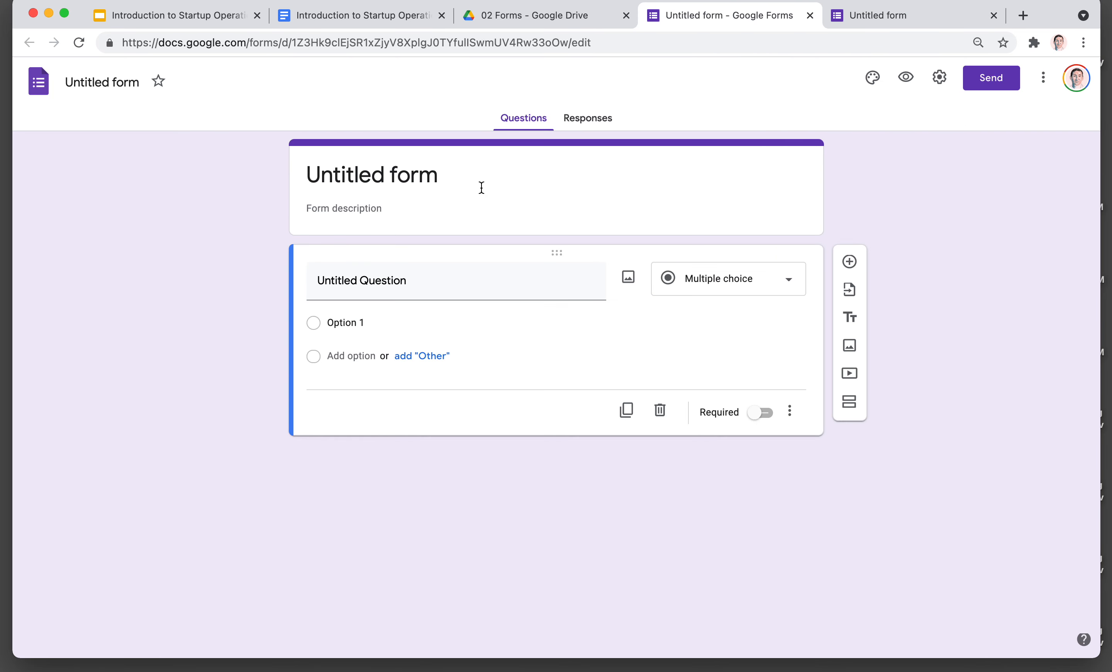
{"action": "key", "text": "ctrl+Tab"}
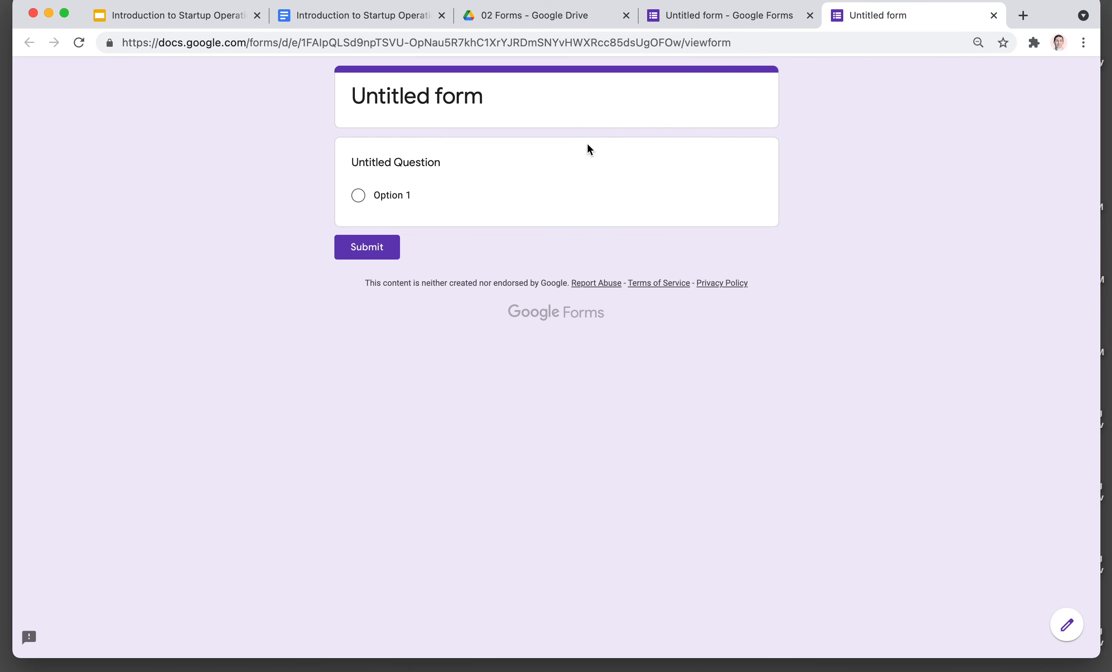
{"action": "key", "text": "ctrl+shift+Tab"}
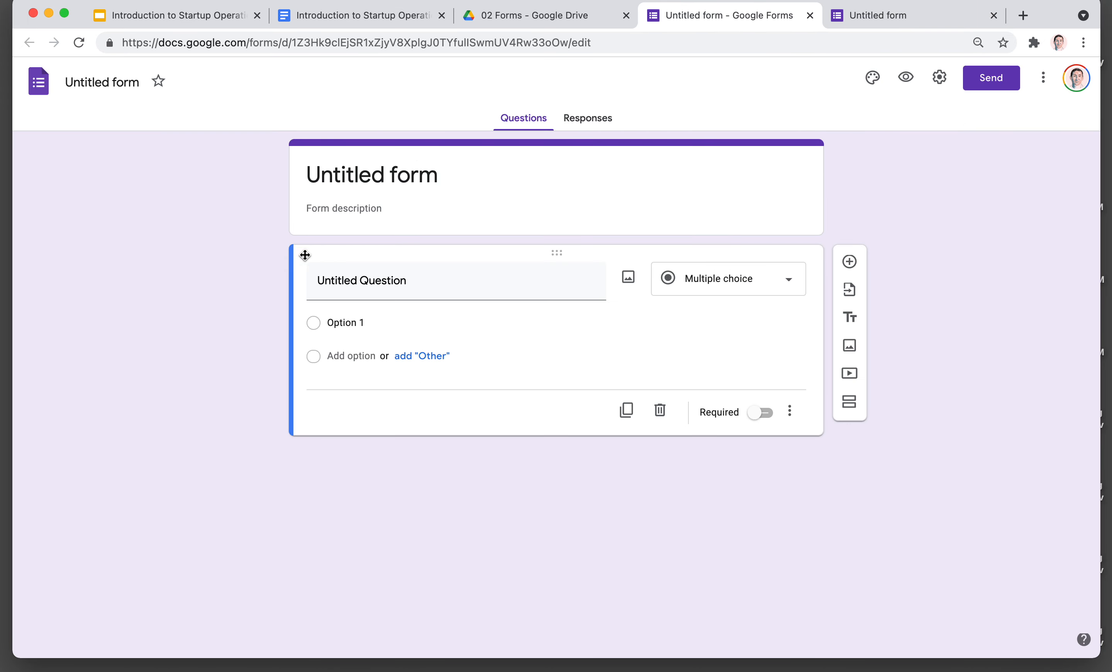
Examine the form's theme options, its settings and the menu of further form actions.
{"action": "left_click", "coordinate": [873, 85]}
{"action": "left_click", "coordinate": [940, 80]}
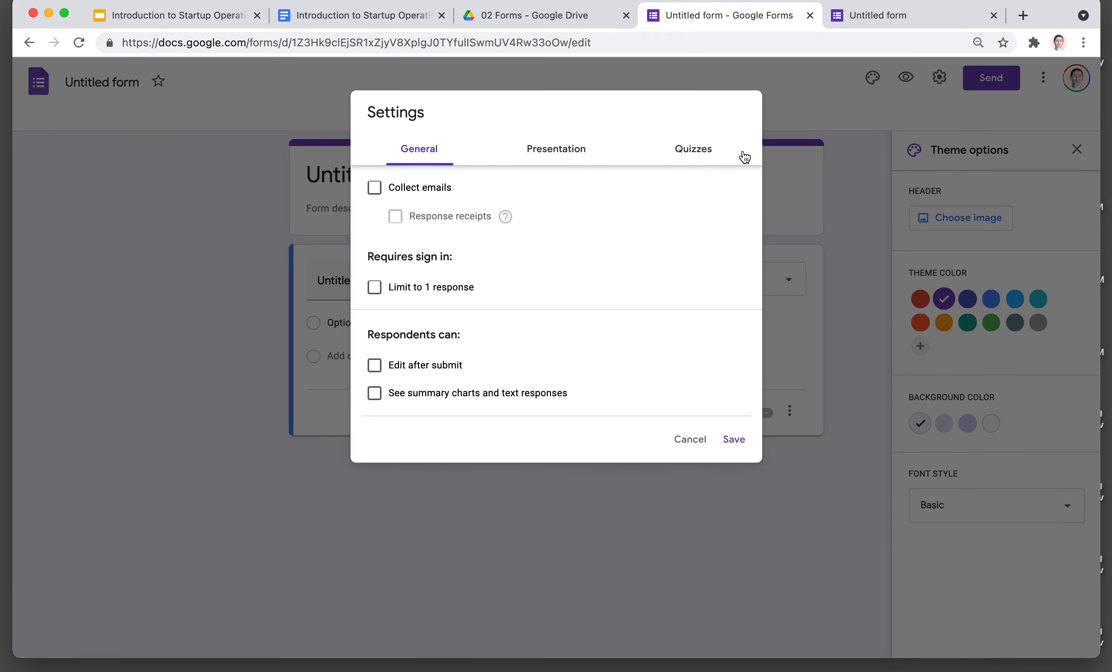
{"action": "left_click", "coordinate": [852, 180]}
{"action": "left_click", "coordinate": [788, 410]}
{"action": "left_click", "coordinate": [694, 513]}
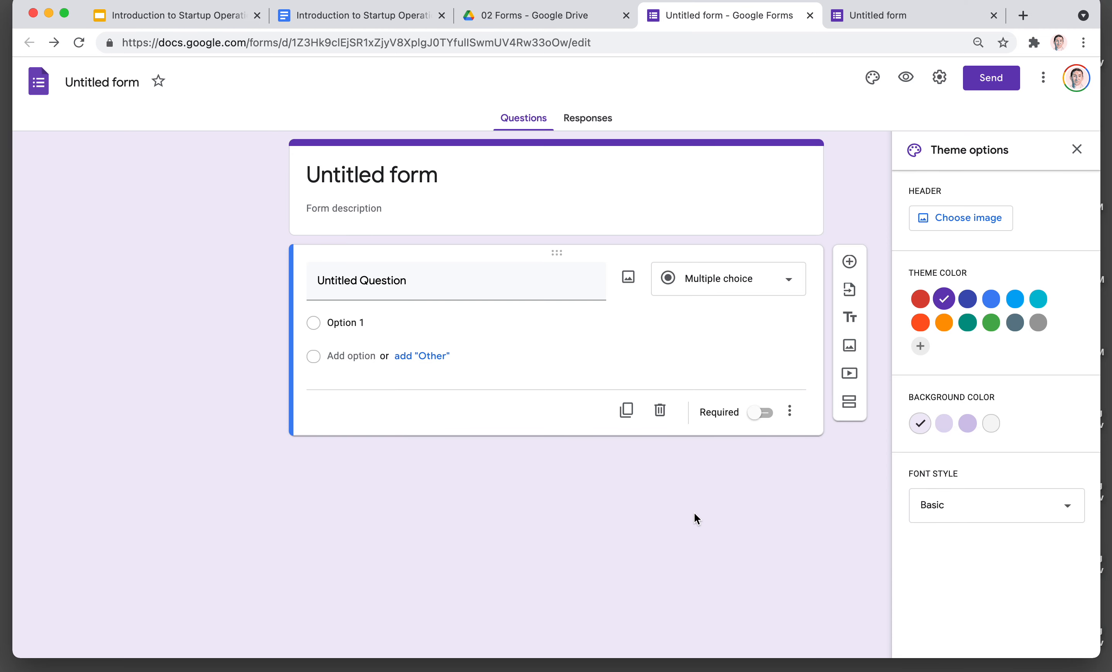
{"action": "left_click", "coordinate": [1043, 77]}
{"action": "left_click", "coordinate": [502, 517]}
{"action": "left_click", "coordinate": [872, 78]}
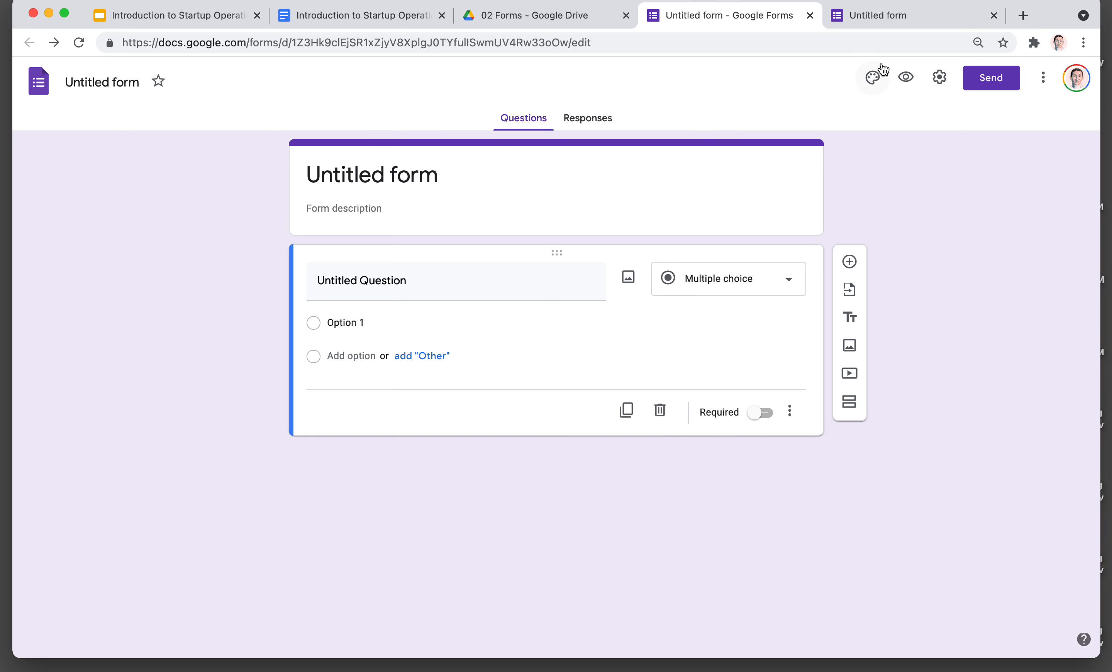
Add the Father's Day barbecue picture from the Illustrations themes as the form's header image.
{"action": "left_click", "coordinate": [873, 79]}
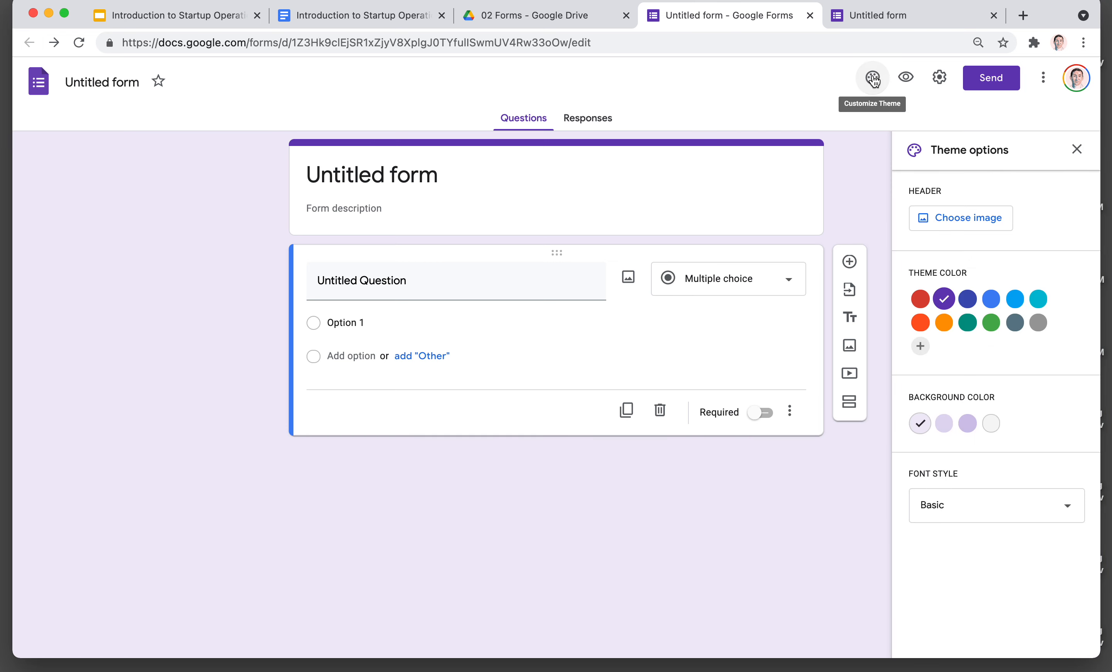
{"action": "left_click", "coordinate": [956, 218]}
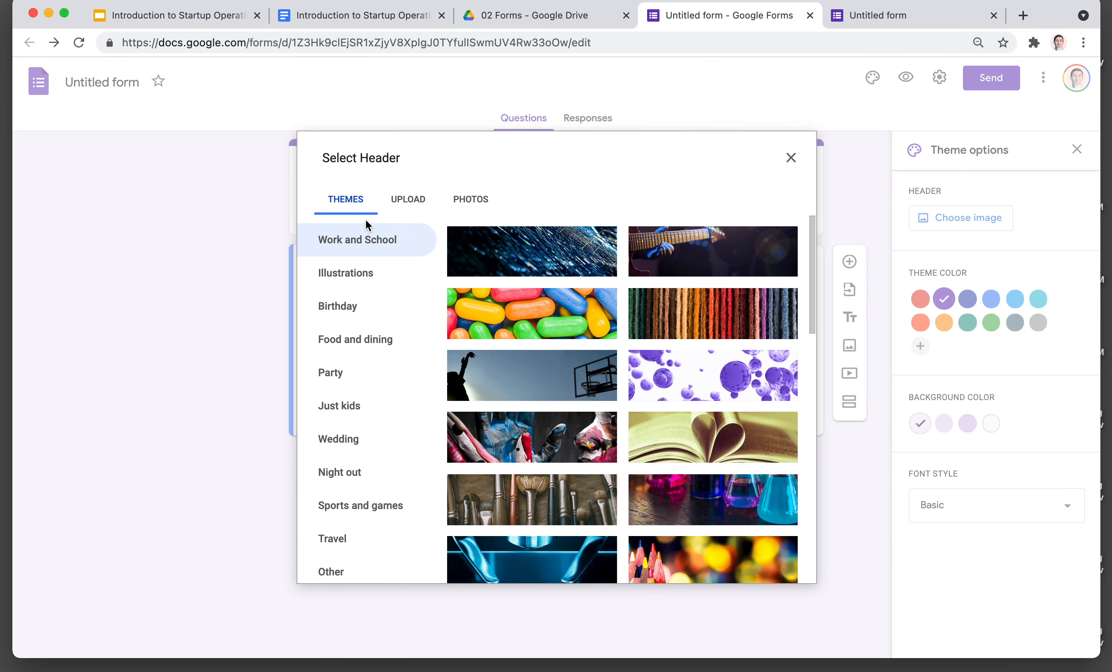
{"action": "left_click", "coordinate": [340, 373]}
{"action": "left_click", "coordinate": [330, 405]}
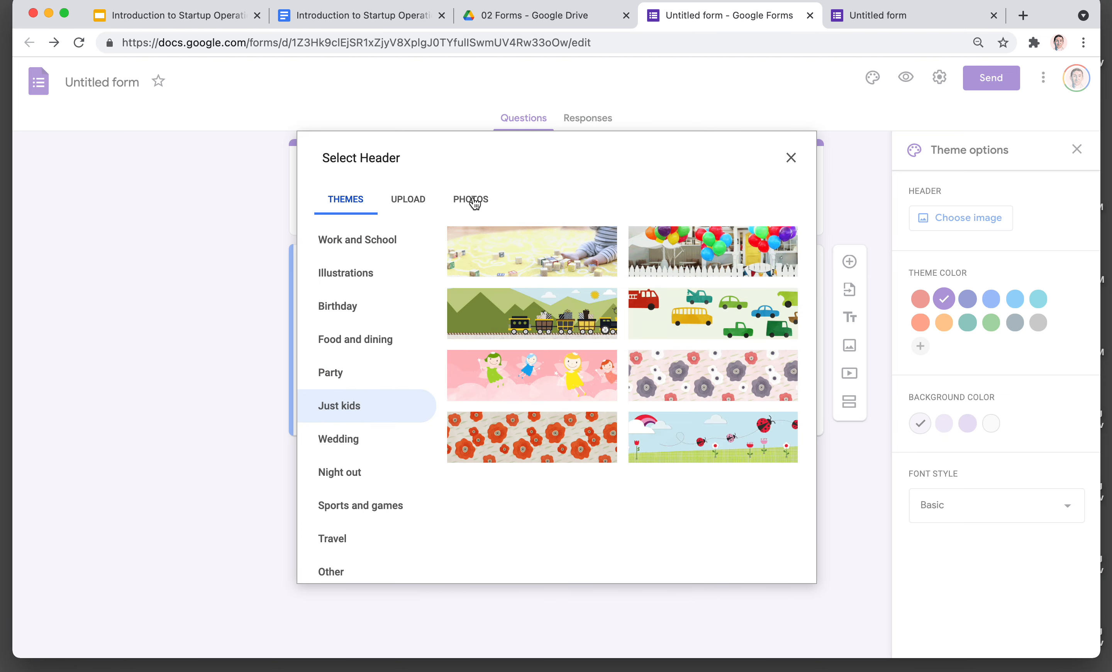
{"action": "left_click", "coordinate": [345, 275]}
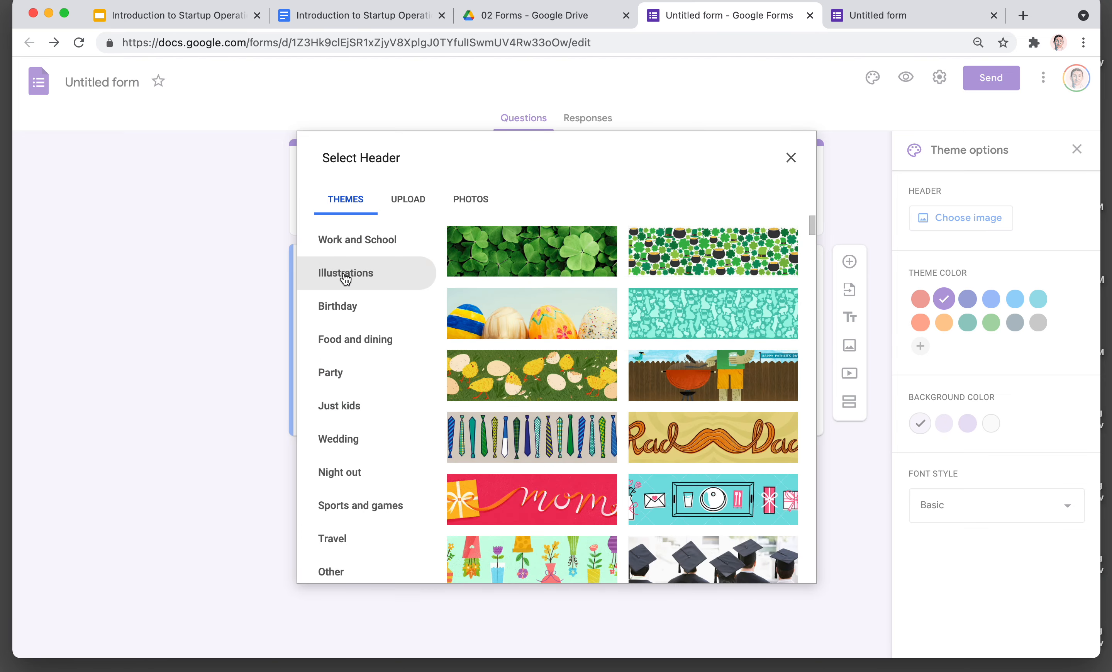
{"action": "left_click", "coordinate": [701, 371]}
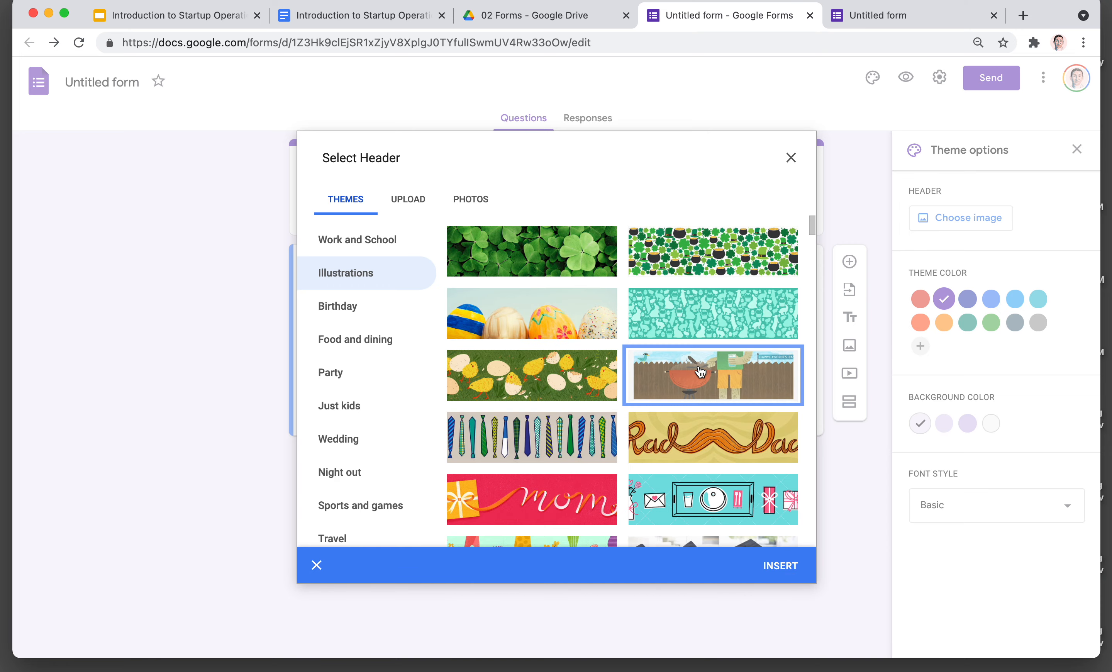
{"action": "left_click", "coordinate": [777, 566]}
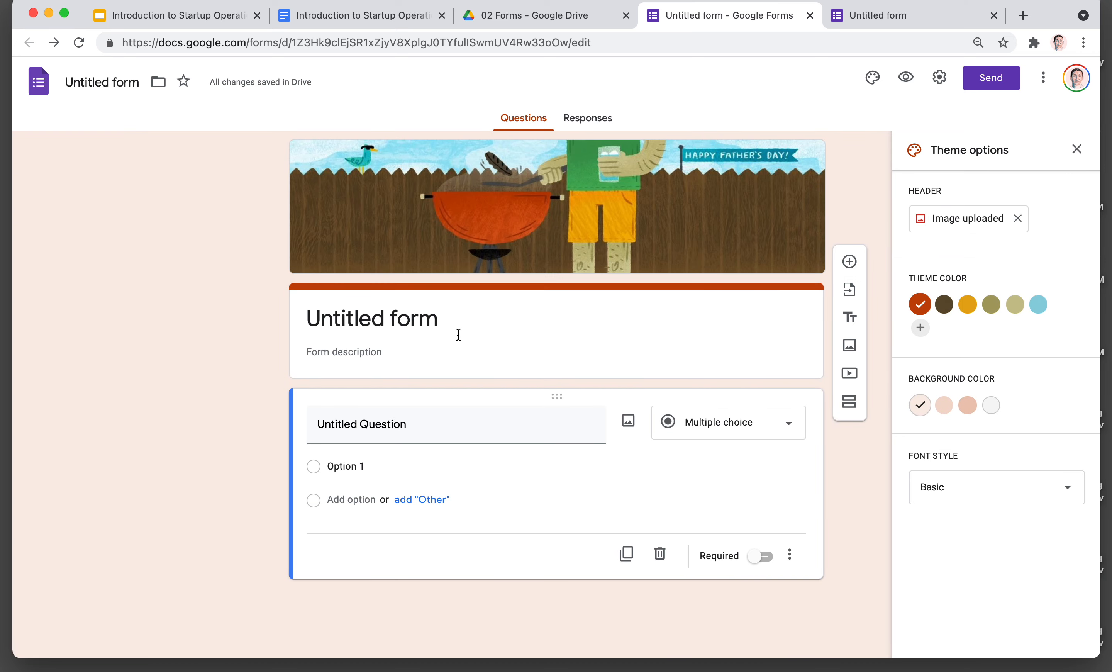
Style the form with the light blue theme color, its darkest blue background shade and the Formal font style.
{"action": "left_click", "coordinate": [1038, 304]}
{"action": "left_click", "coordinate": [968, 405]}
{"action": "left_click", "coordinate": [997, 488]}
{"action": "left_click", "coordinate": [953, 550]}
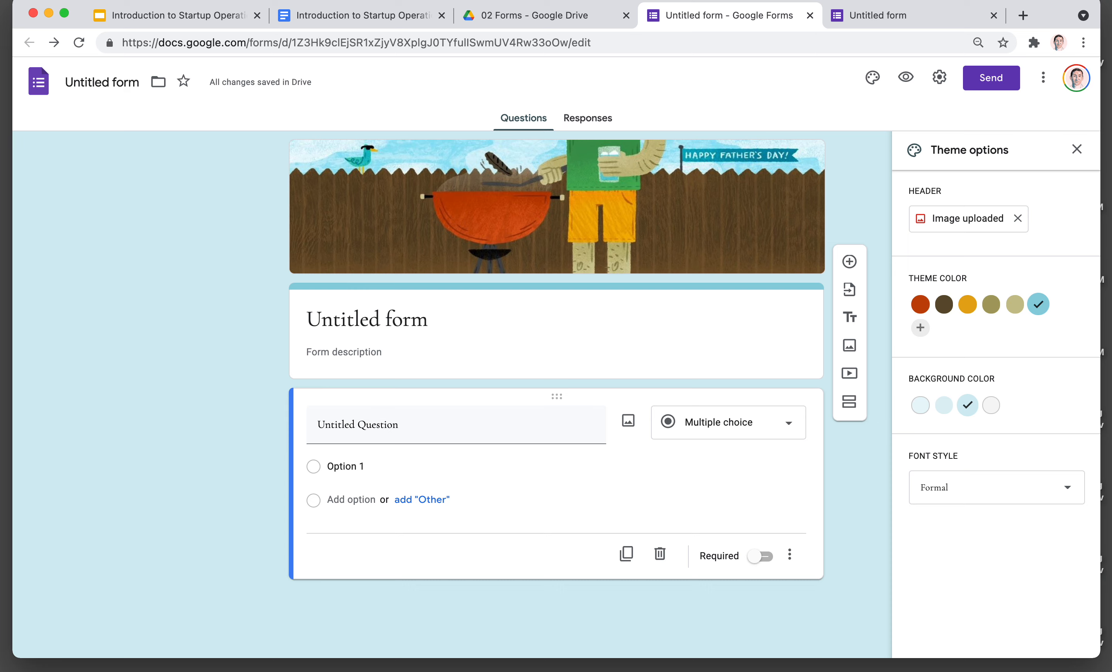
Rename the form file as "Internal Title of Form".
{"action": "left_click", "coordinate": [98, 84]}
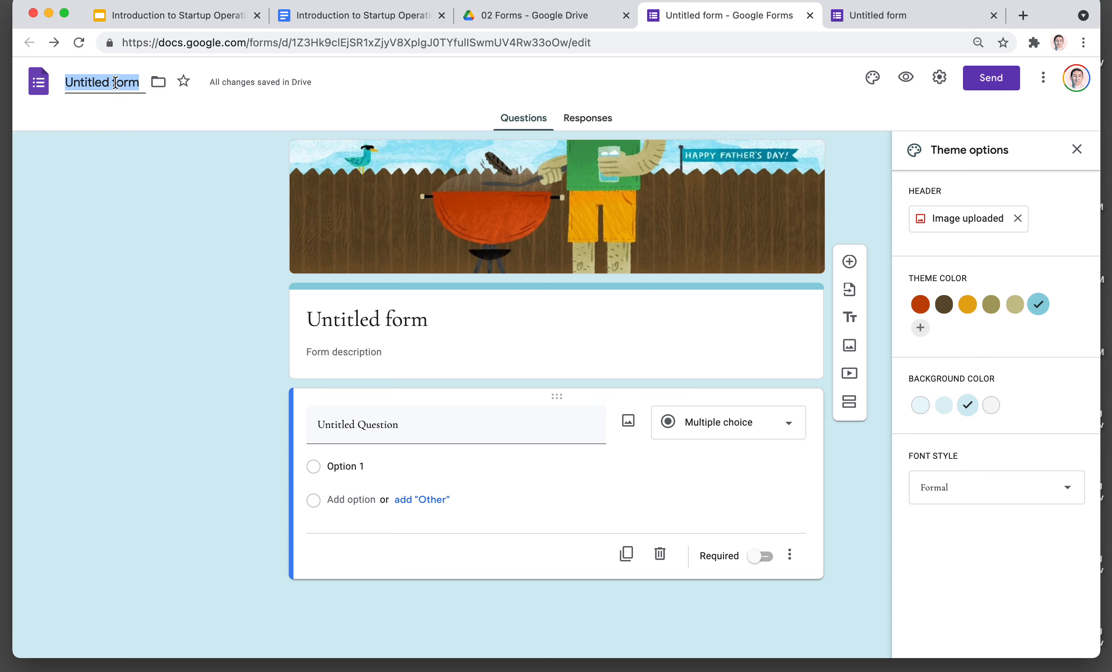
{"action": "type", "text": "Inte"}
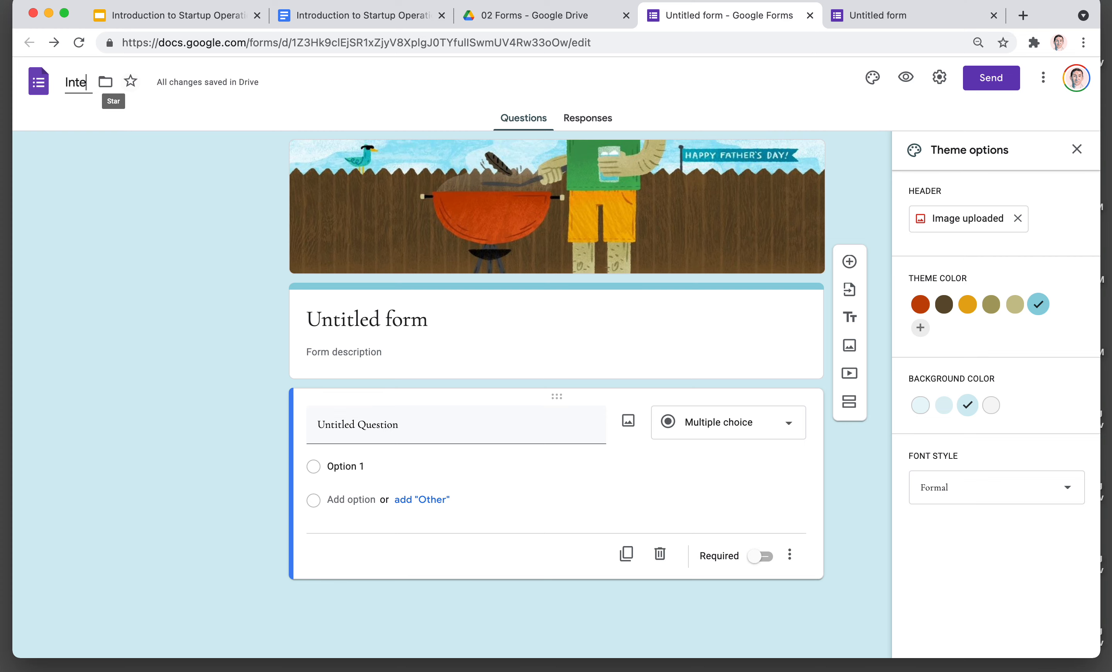
{"action": "type", "text": "rnal Title of "}
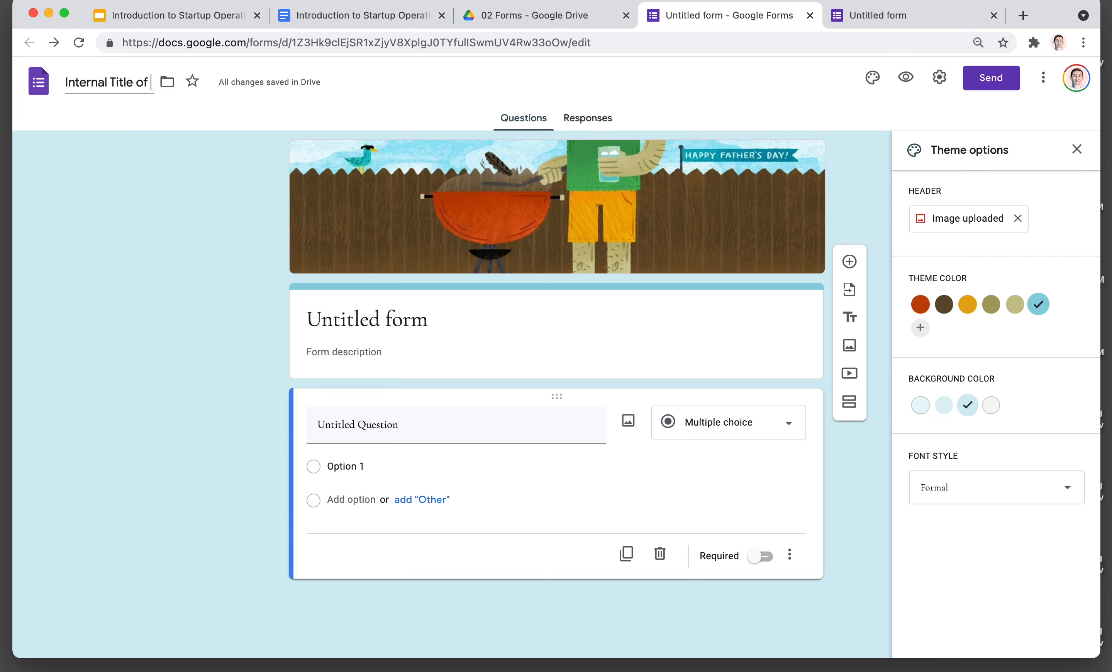
{"action": "type", "text": "Form"}
{"action": "left_click", "coordinate": [69, 230]}
Replace the title shown to respondents with "External Public Name of Form".
{"action": "left_click", "coordinate": [412, 321]}
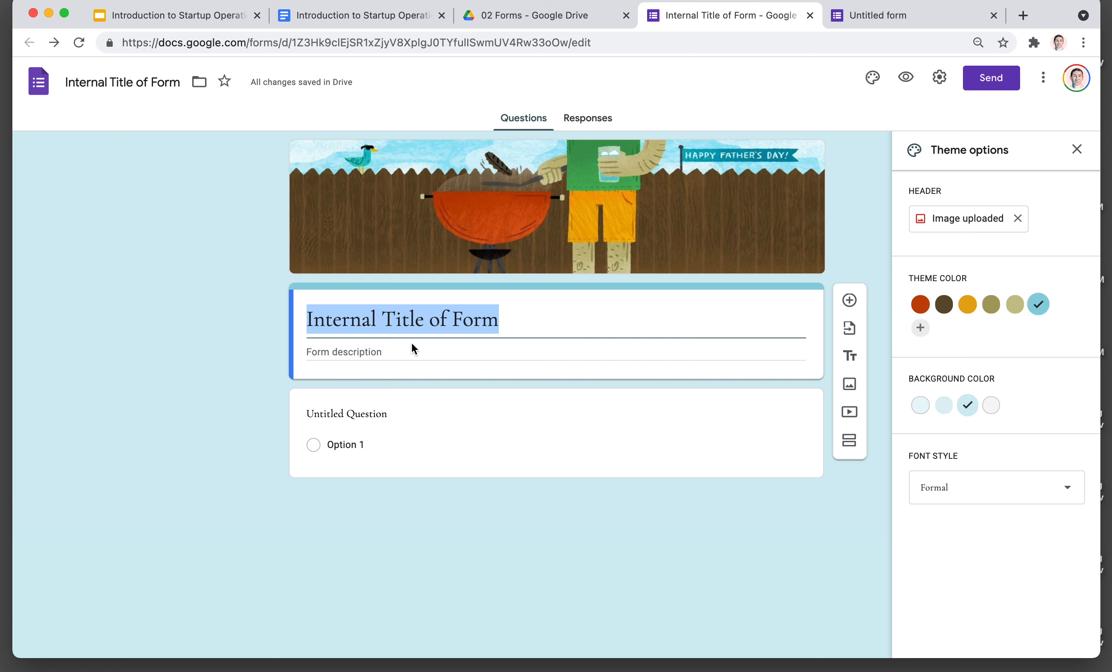
{"action": "type", "text": "E"}
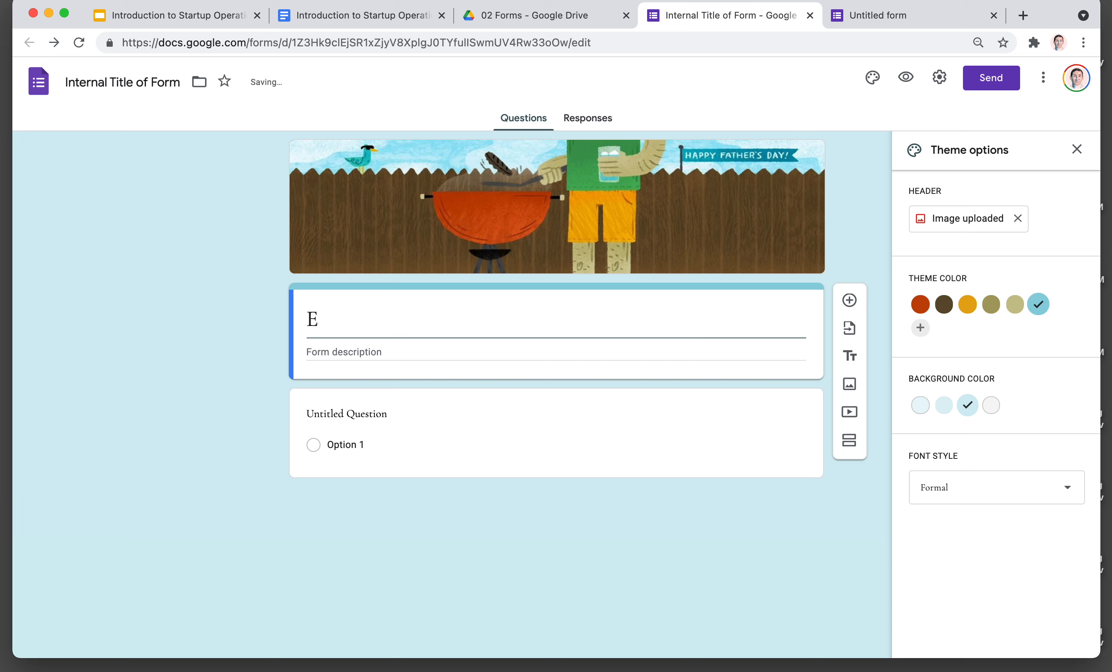
{"action": "type", "text": "xternal Pu"}
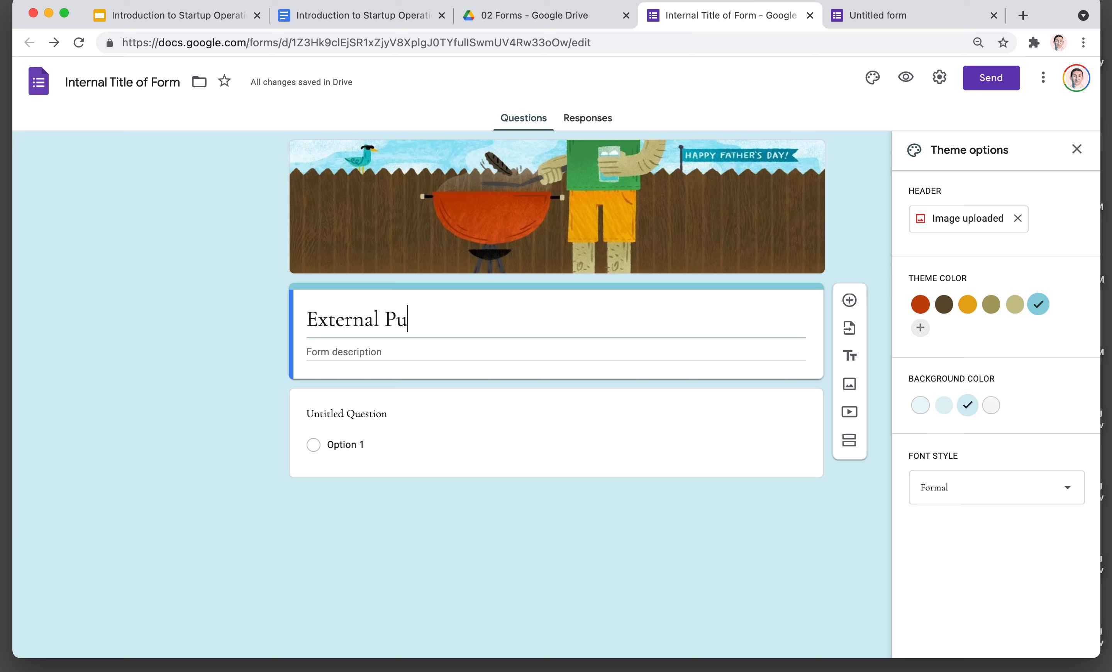
{"action": "type", "text": "blic Name of F"}
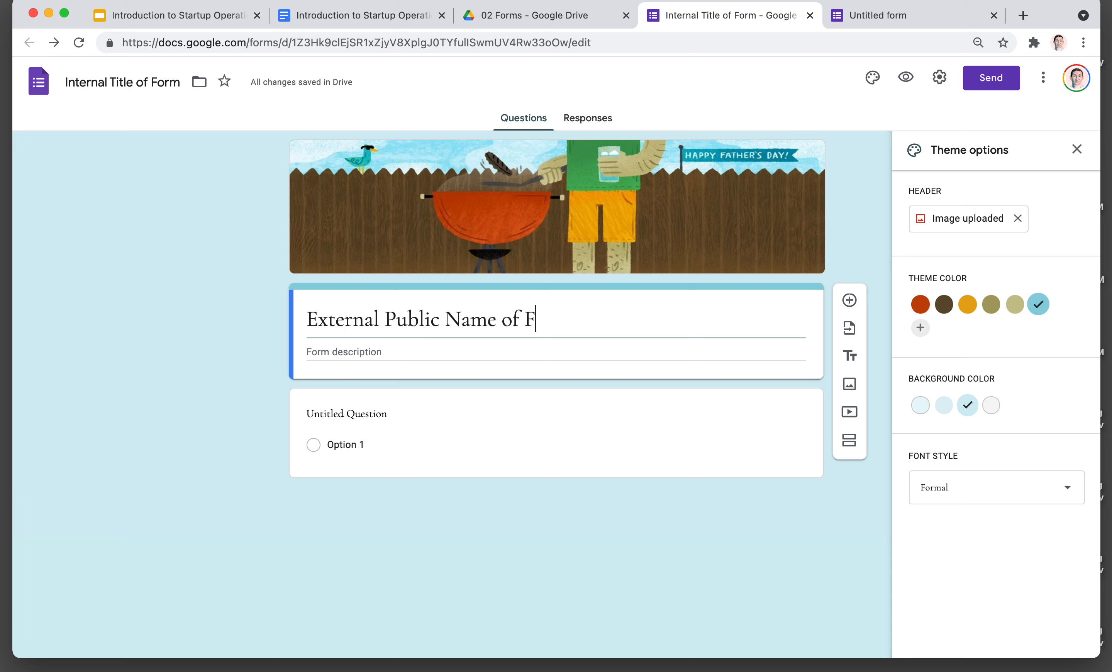
{"action": "type", "text": "orm"}
{"action": "left_click", "coordinate": [229, 355]}
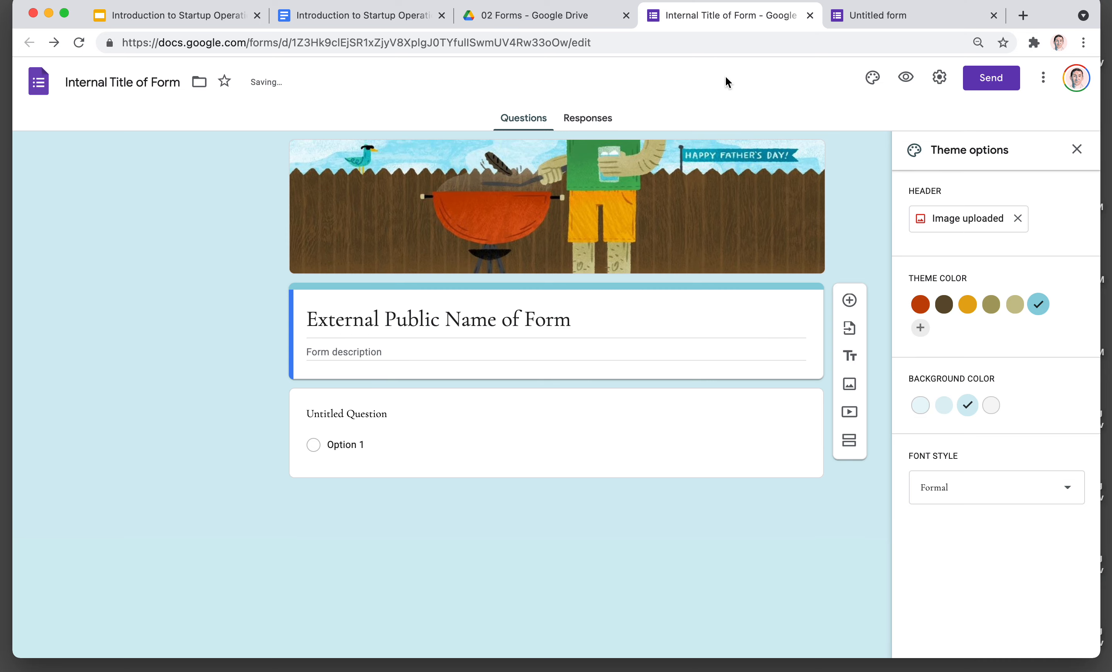
Reload the form preview to check the new theme and public title, and return to the editor.
{"action": "left_click", "coordinate": [875, 15]}
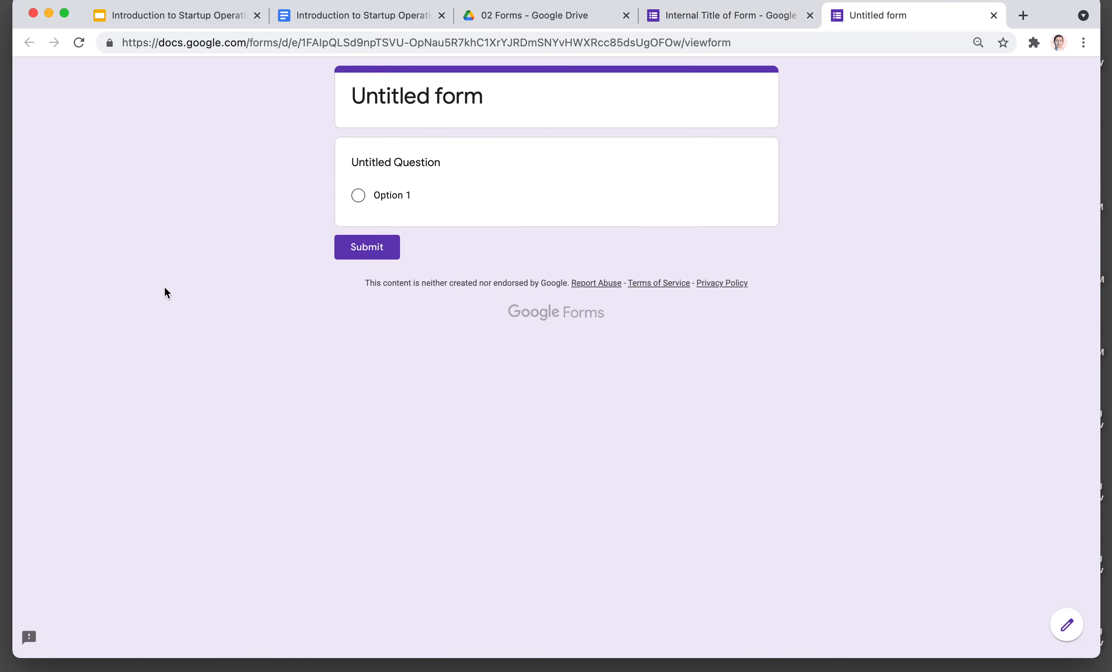
{"action": "key", "text": "super+r"}
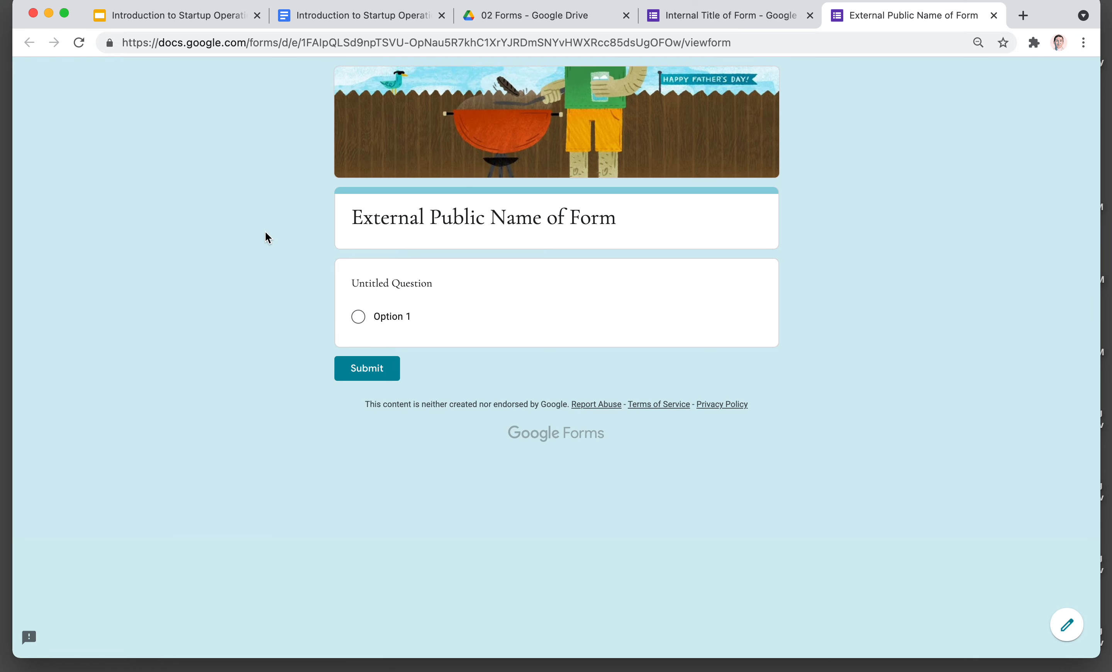
{"action": "key", "text": "super+alt+Left"}
Enter "Detailed description or instructions." as the form description, followed by a line break.
{"action": "left_click", "coordinate": [384, 351]}
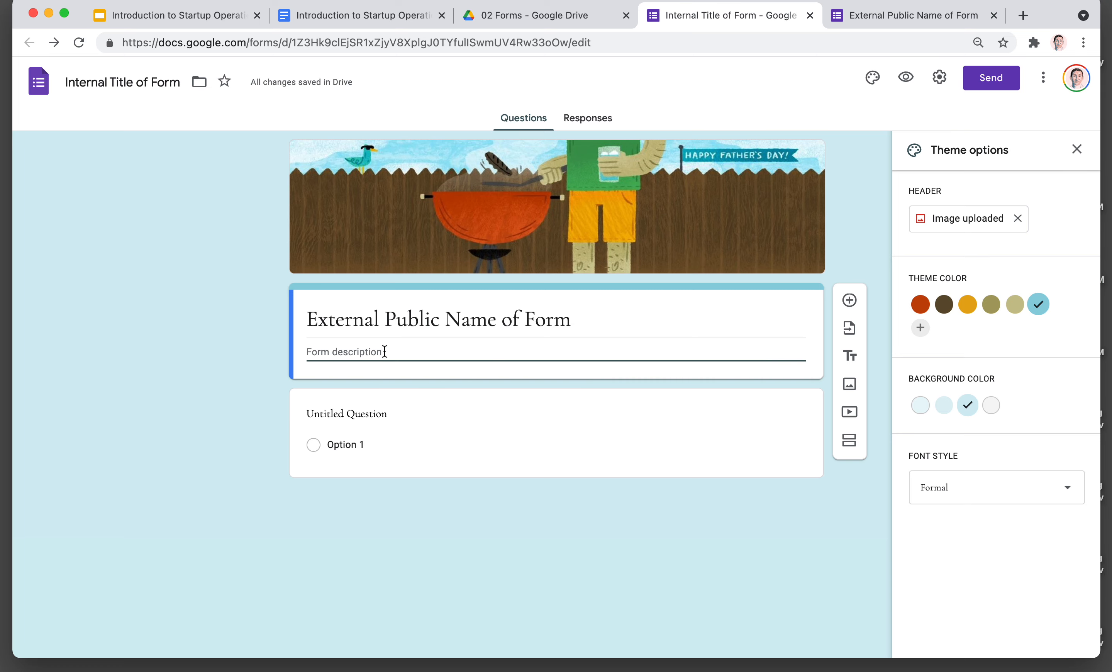
{"action": "type", "text": "De"}
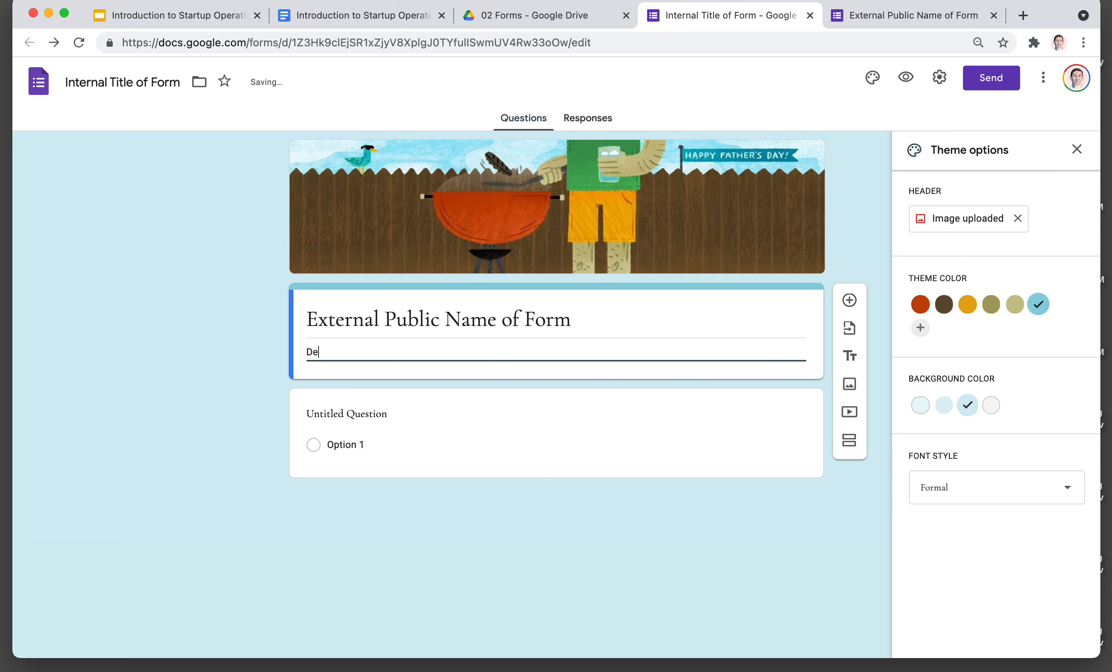
{"action": "type", "text": "tailed description or insr"}
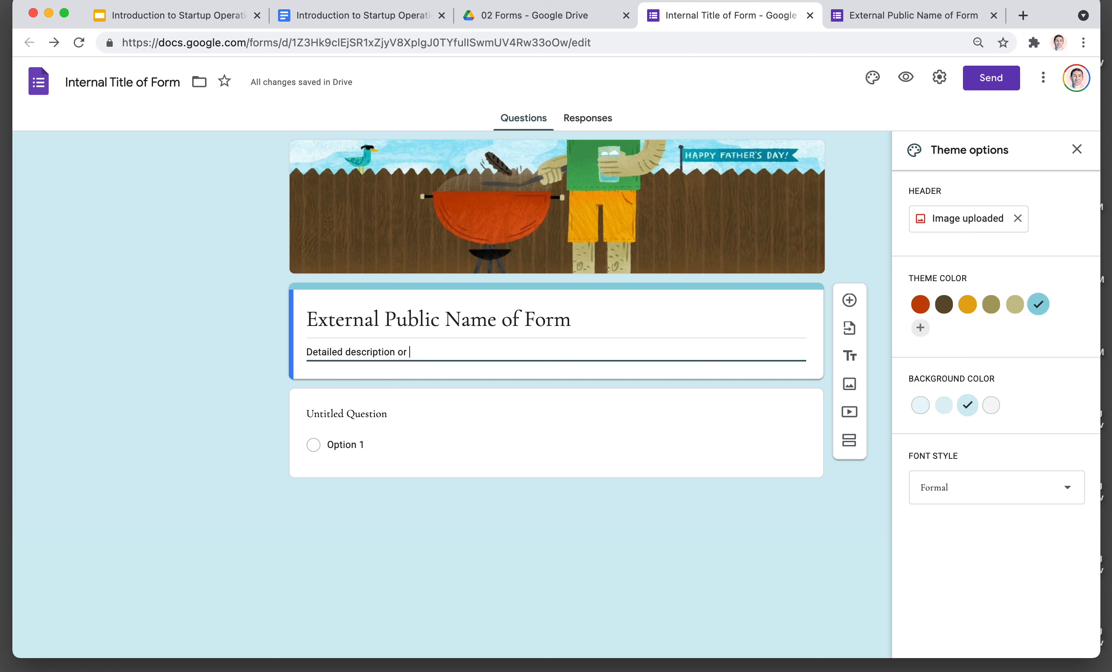
{"action": "key", "text": "BackSpace"}
{"action": "type", "text": "tructions."}
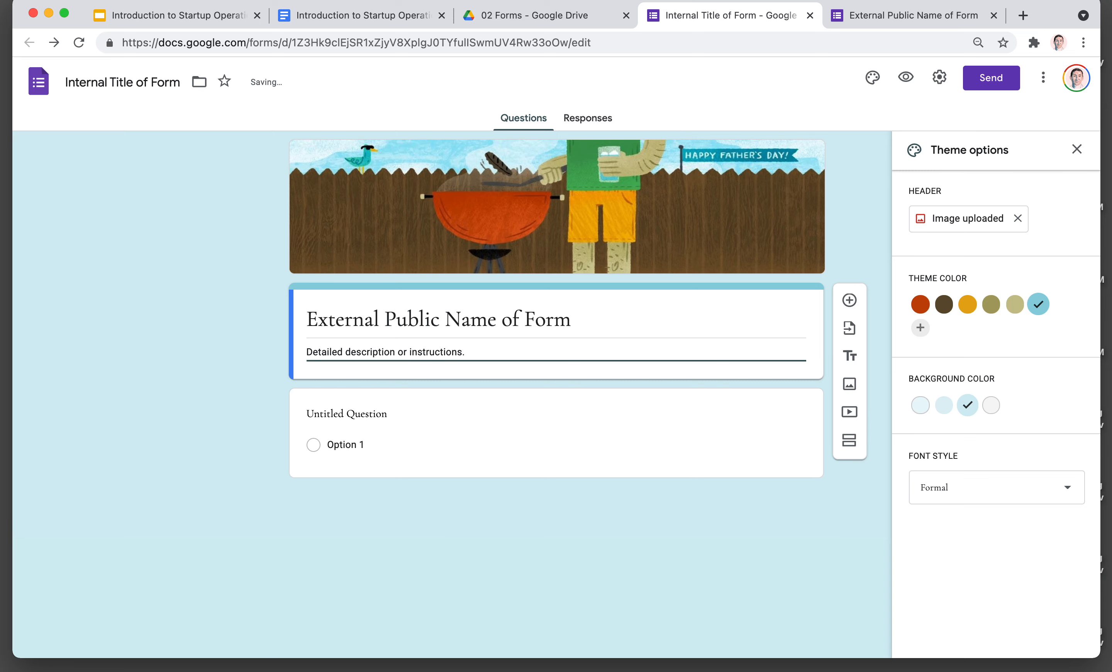
{"action": "key", "text": "Return"}
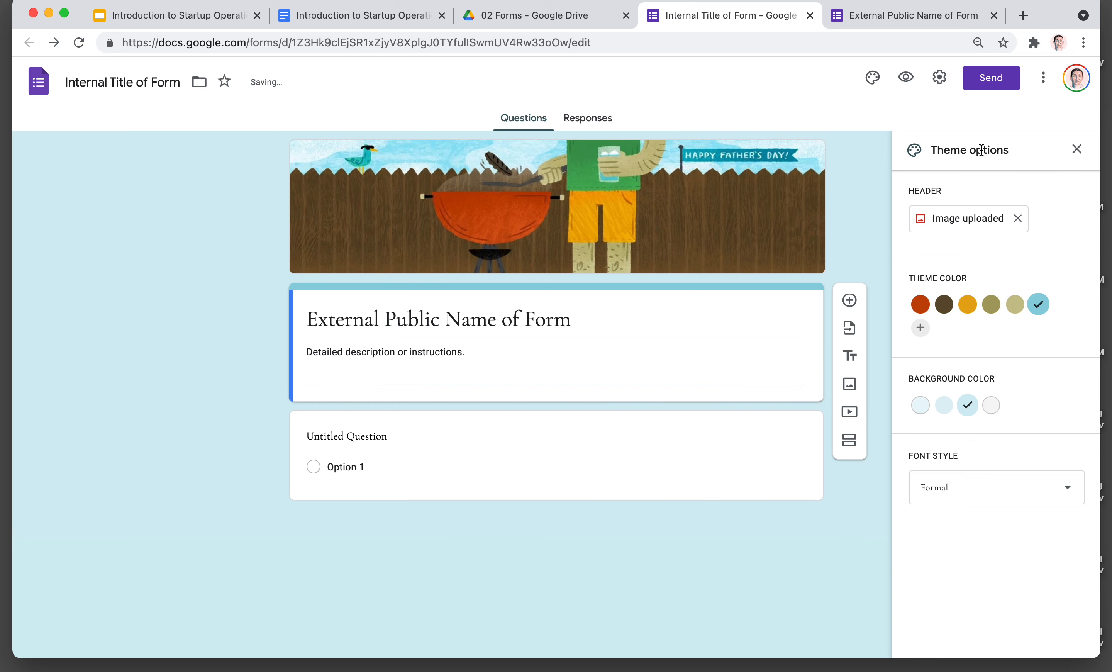
Refresh the form preview to check the description, and go back to the editor.
{"action": "key", "text": "ctrl+Tab"}
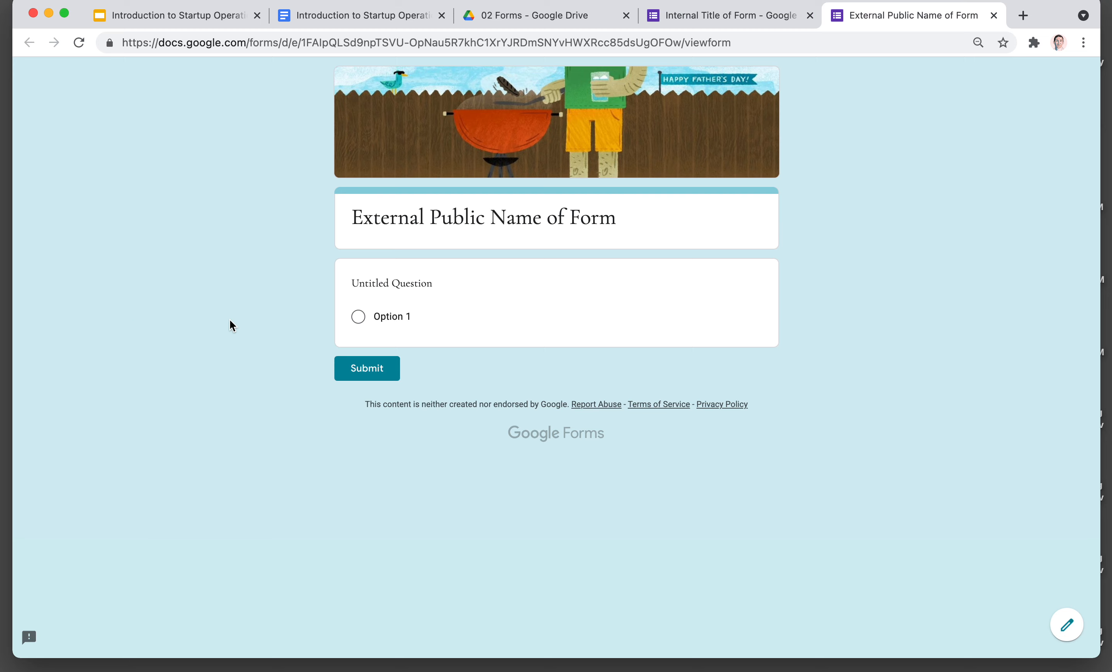
{"action": "key", "text": "super+r"}
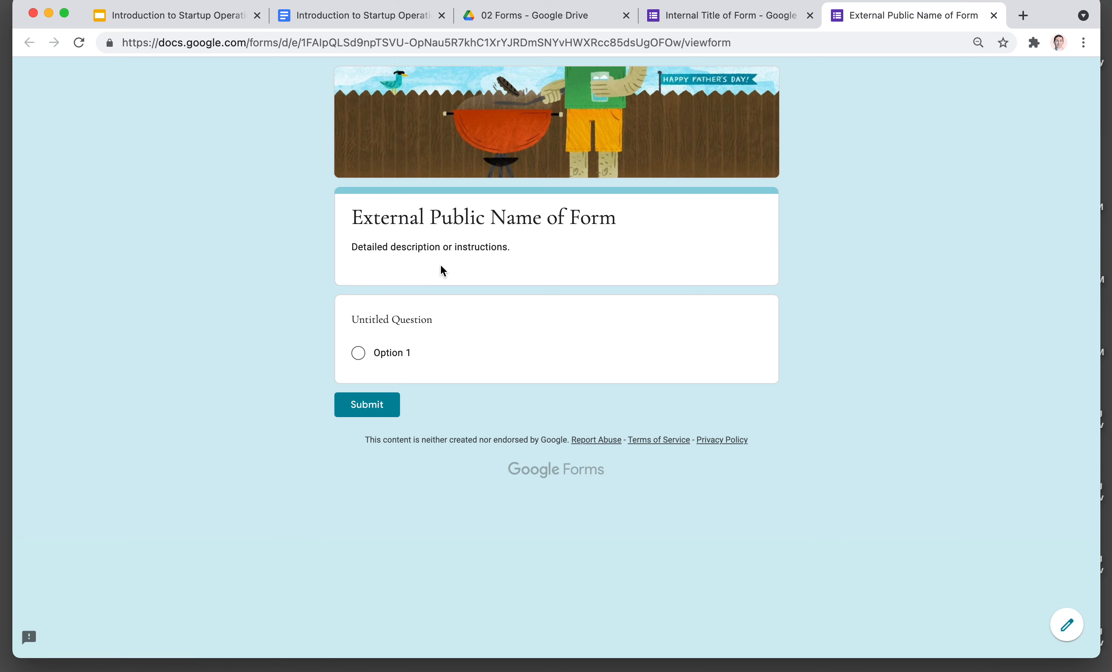
{"action": "key", "text": "ctrl+shift+Tab"}
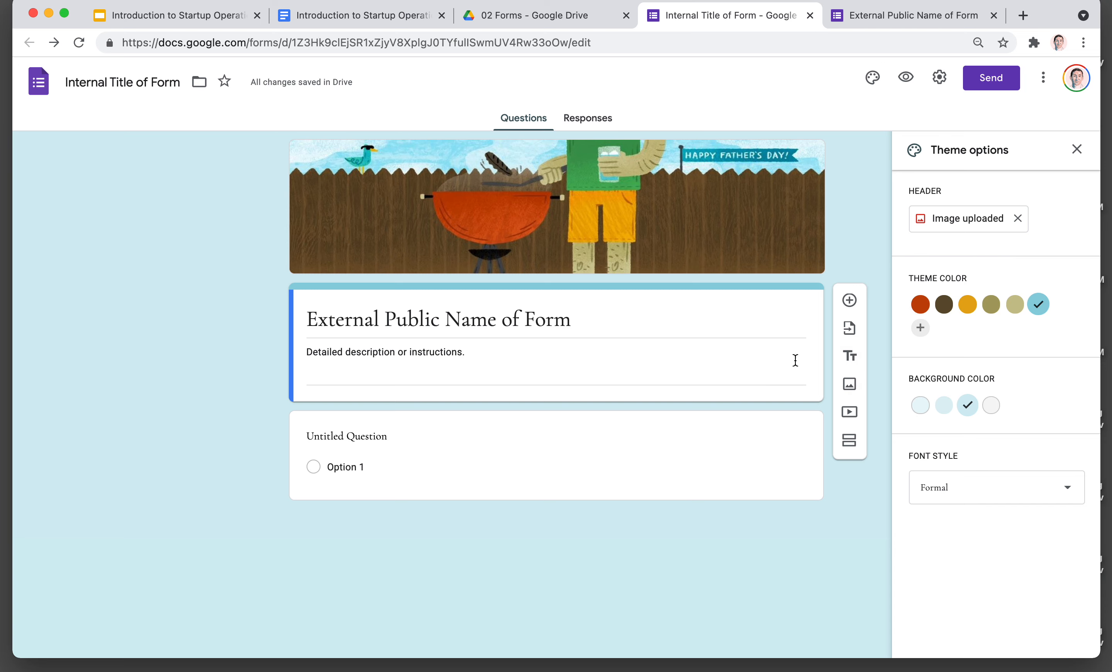
Add a second section to the form and insert a title-and-description block named "Title" in it.
{"action": "left_click", "coordinate": [849, 440]}
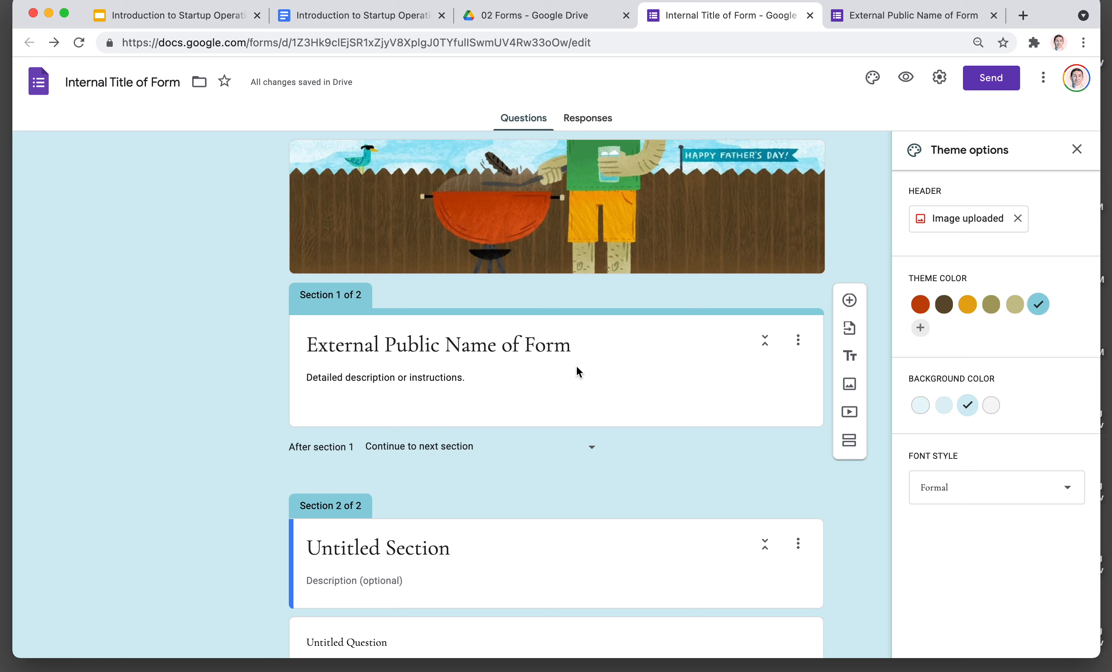
{"action": "left_click", "coordinate": [854, 360]}
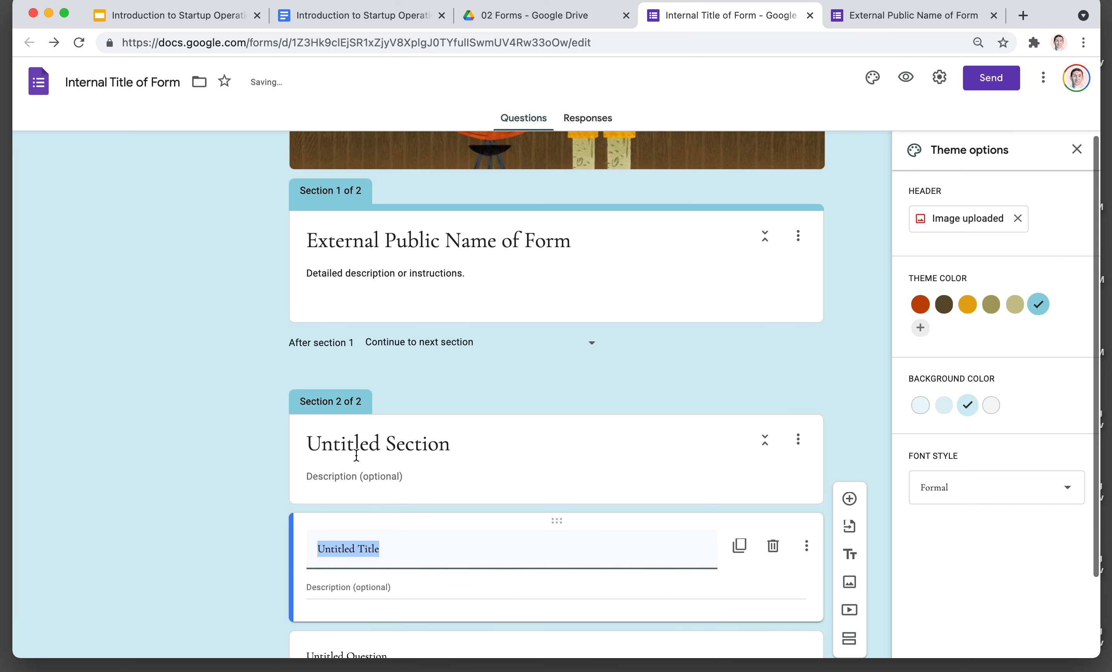
{"action": "type", "text": "Title"}
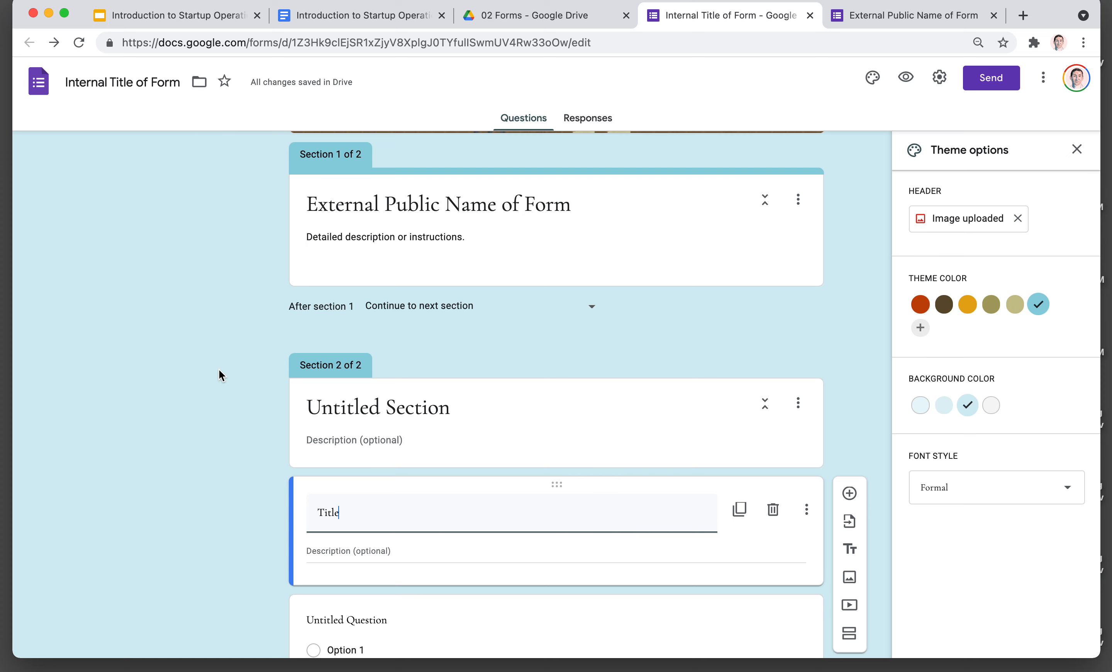
{"action": "scroll", "coordinate": [220, 369], "scroll_direction": "up", "scroll_amount": 1}
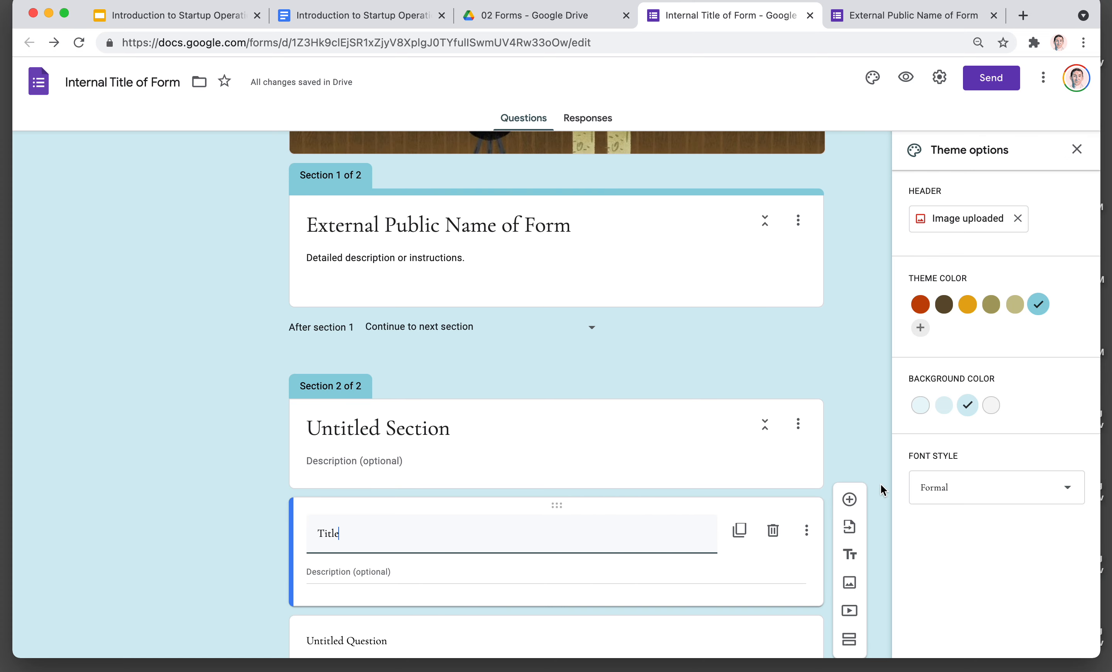
{"action": "scroll", "coordinate": [882, 484], "scroll_direction": "down", "scroll_amount": 4}
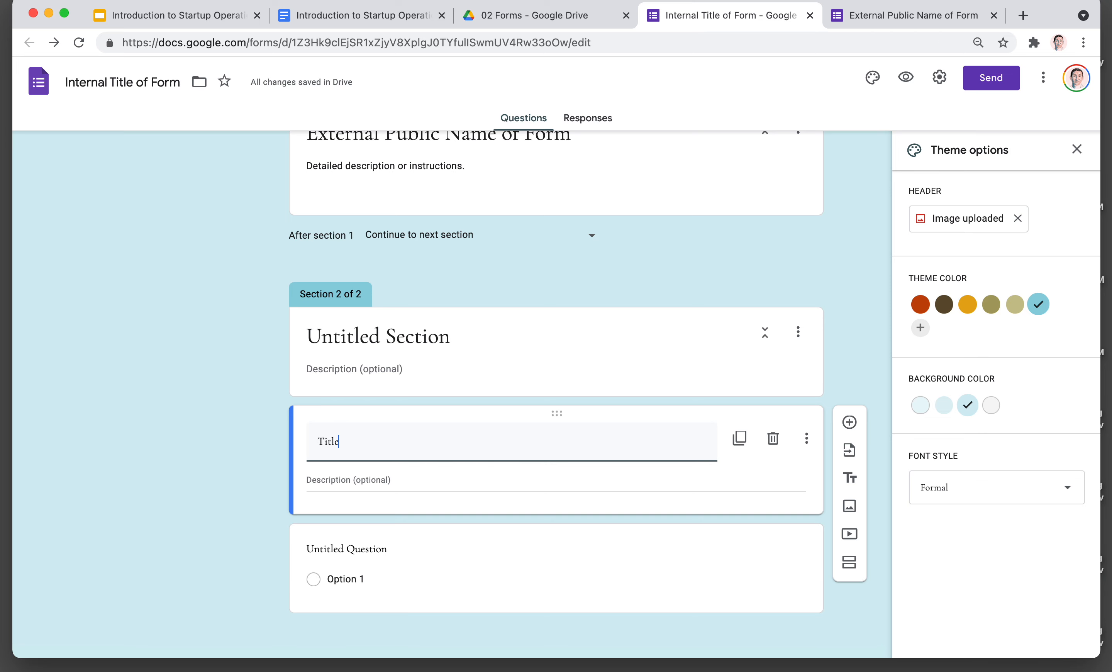
Add a new question directly below the untitled question in section 2.
{"action": "left_click", "coordinate": [223, 334]}
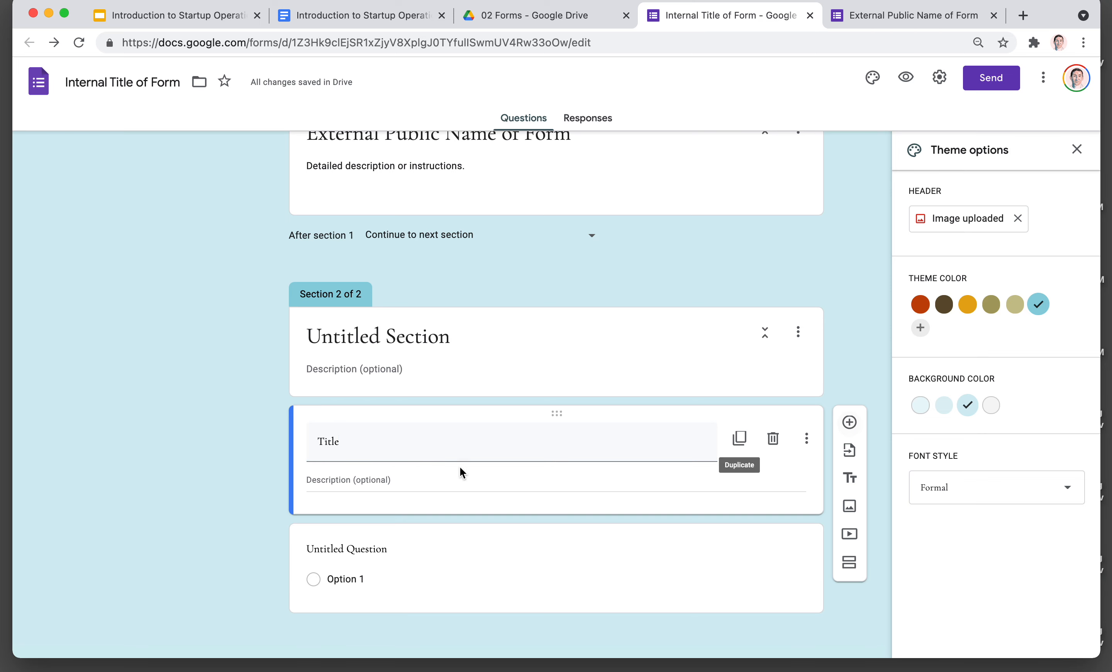
{"action": "left_click", "coordinate": [425, 569]}
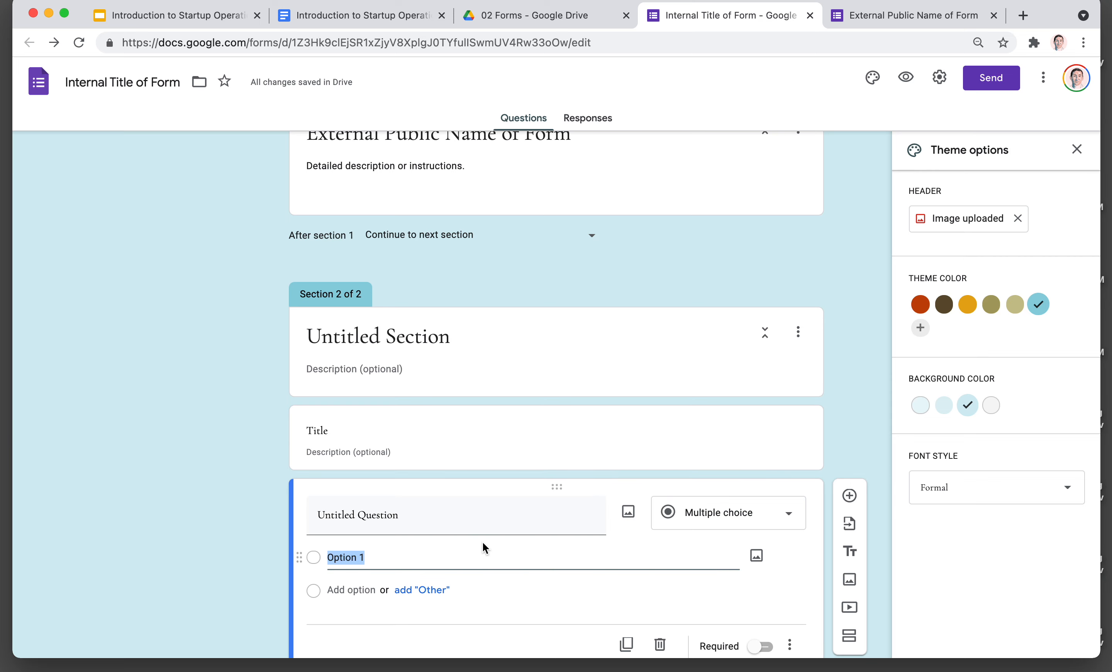
{"action": "left_click", "coordinate": [849, 497]}
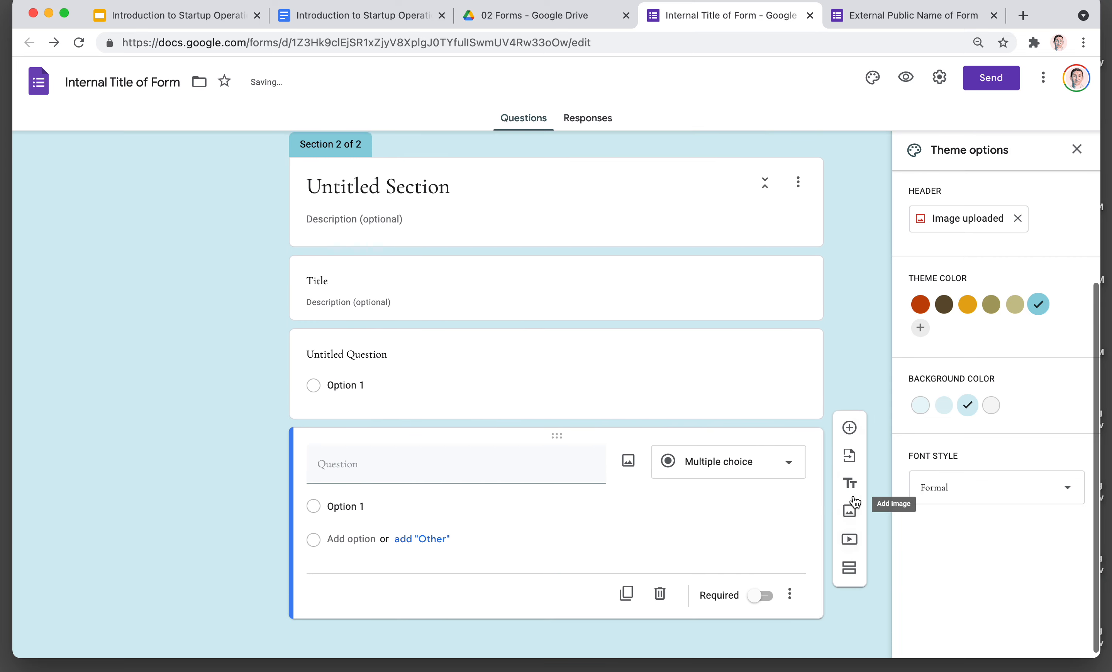
Change the untitled question to Checkboxes and add an "Other" choice and a second option.
{"action": "left_click", "coordinate": [598, 381]}
{"action": "left_click", "coordinate": [723, 360]}
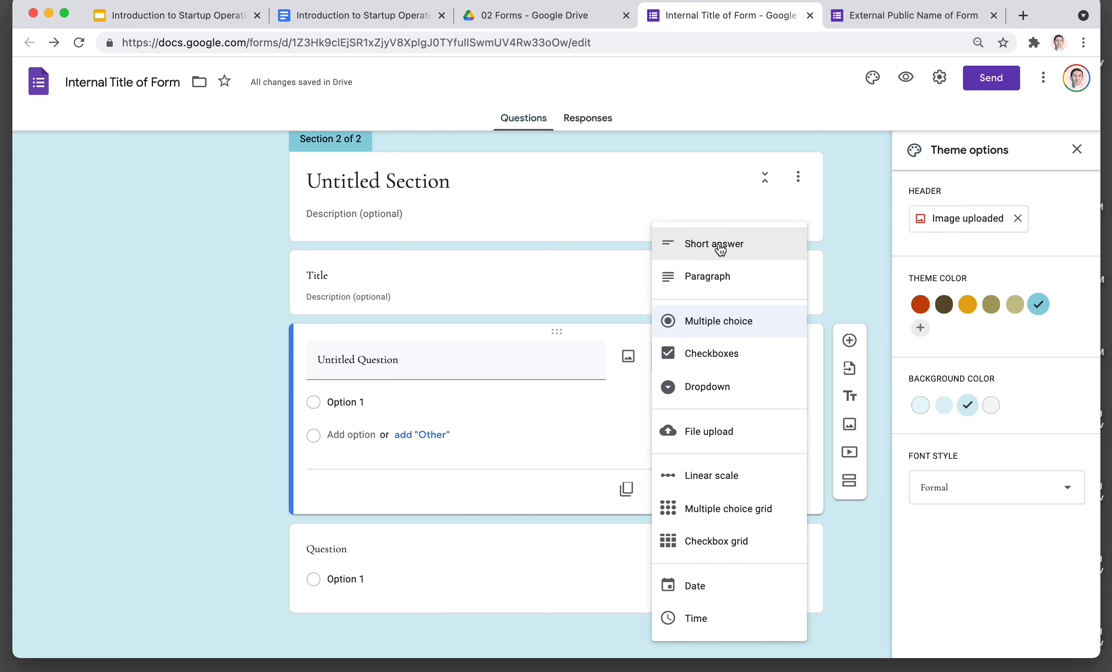
{"action": "left_click", "coordinate": [707, 325]}
{"action": "left_click", "coordinate": [708, 357]}
{"action": "left_click", "coordinate": [704, 356]}
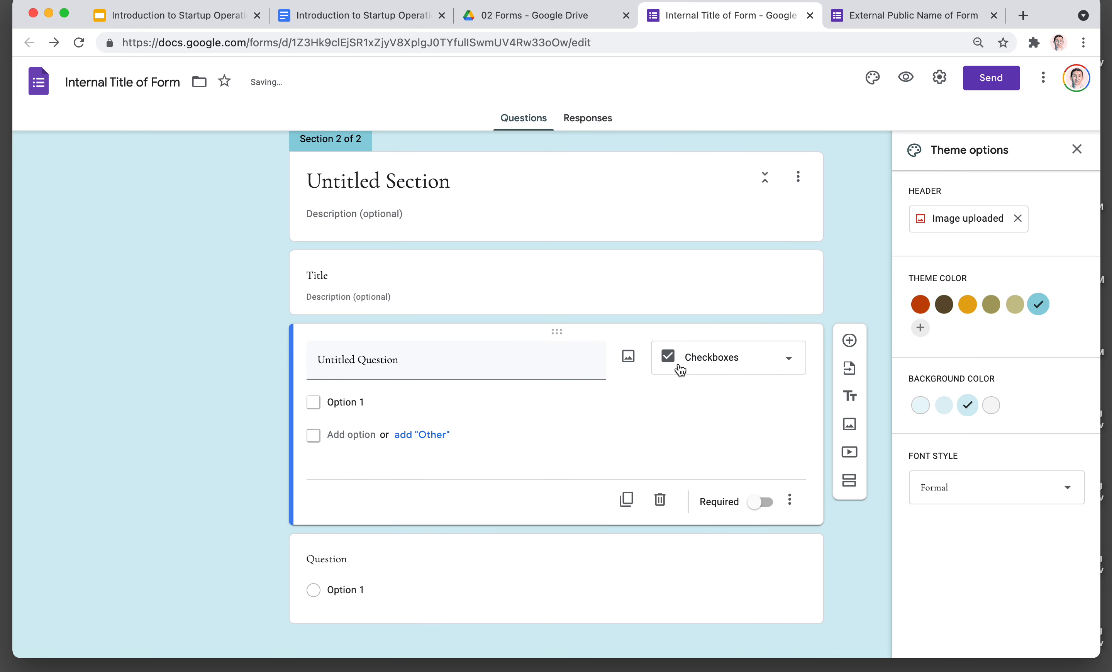
{"action": "left_click", "coordinate": [406, 443]}
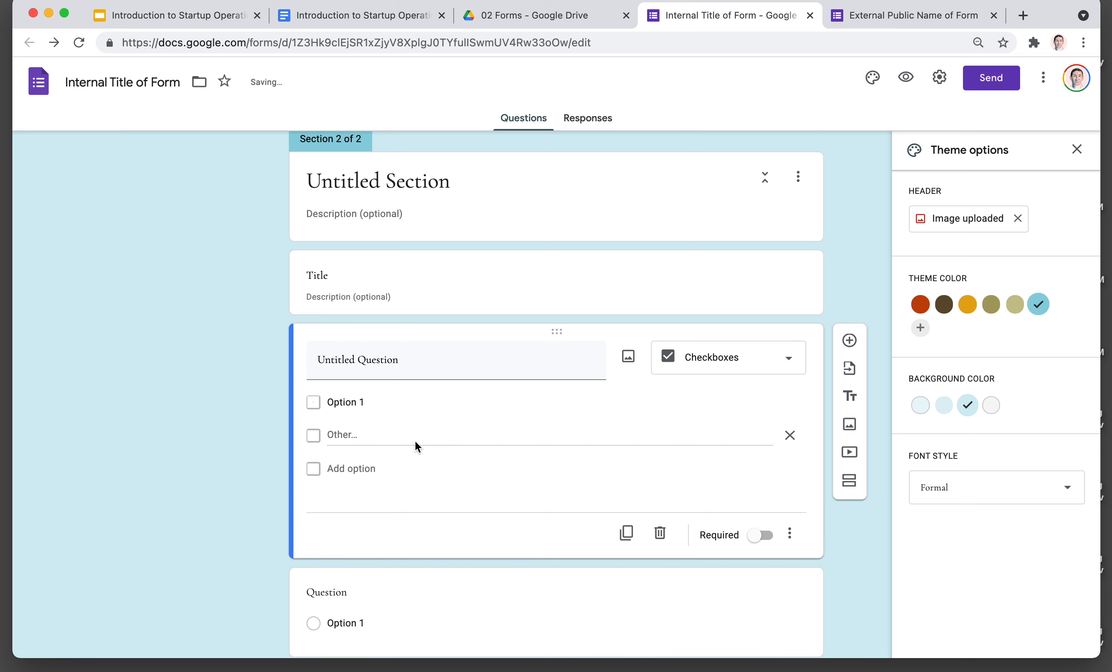
{"action": "left_click", "coordinate": [349, 467]}
Switch the untitled question to Dropdown and look through the remaining question types.
{"action": "left_click", "coordinate": [709, 370]}
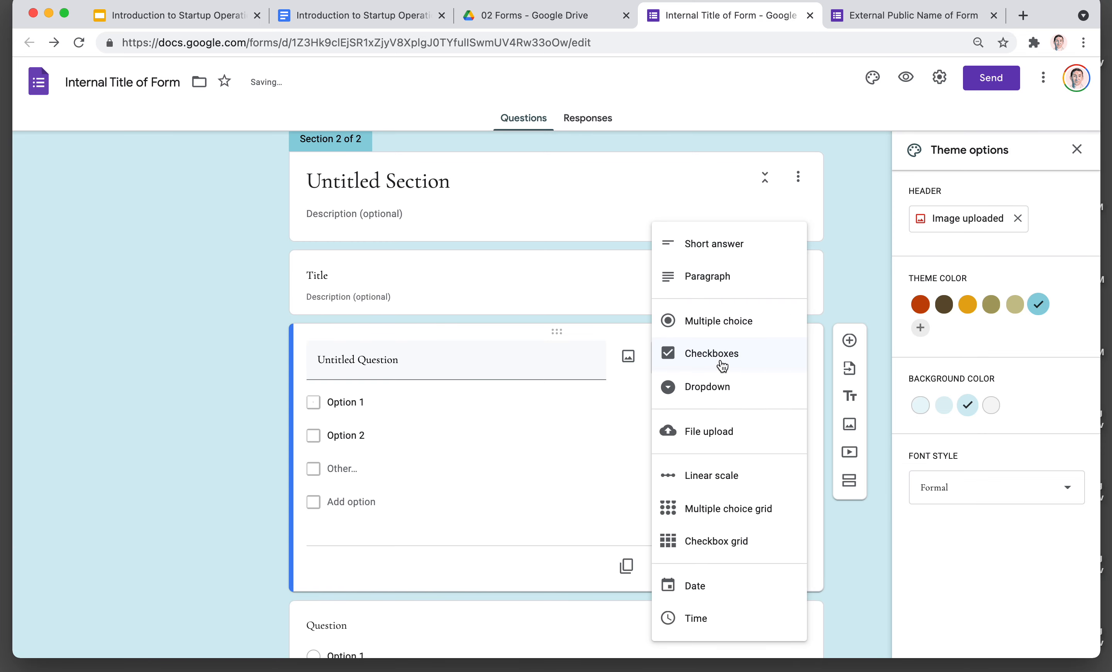
{"action": "left_click", "coordinate": [722, 386]}
{"action": "left_click", "coordinate": [716, 369]}
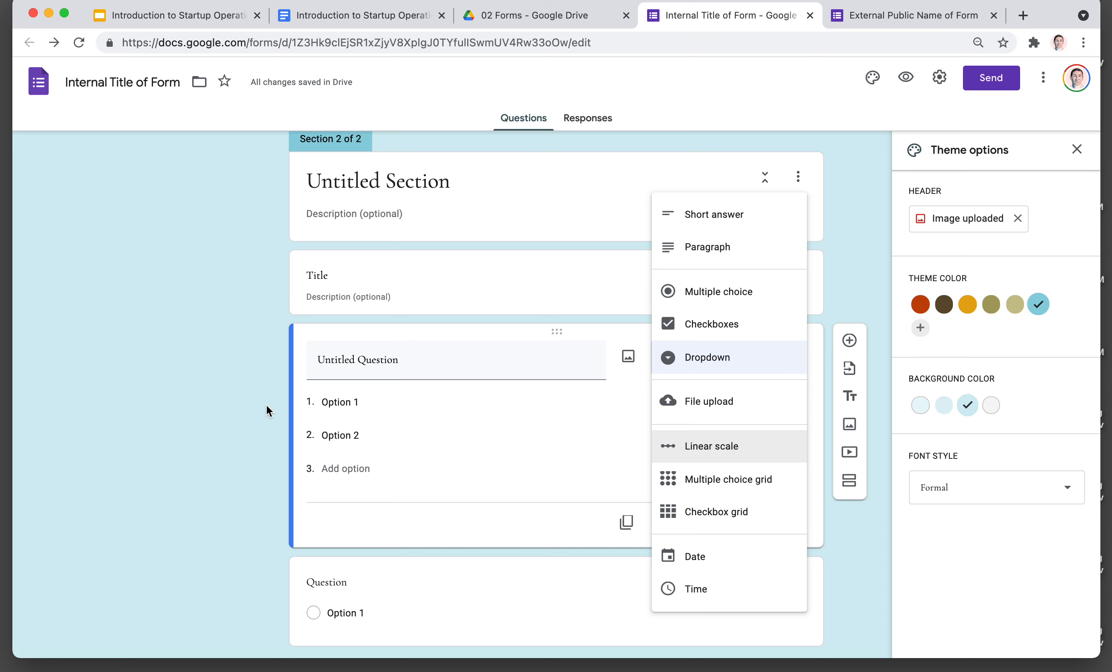
{"action": "left_click", "coordinate": [879, 365]}
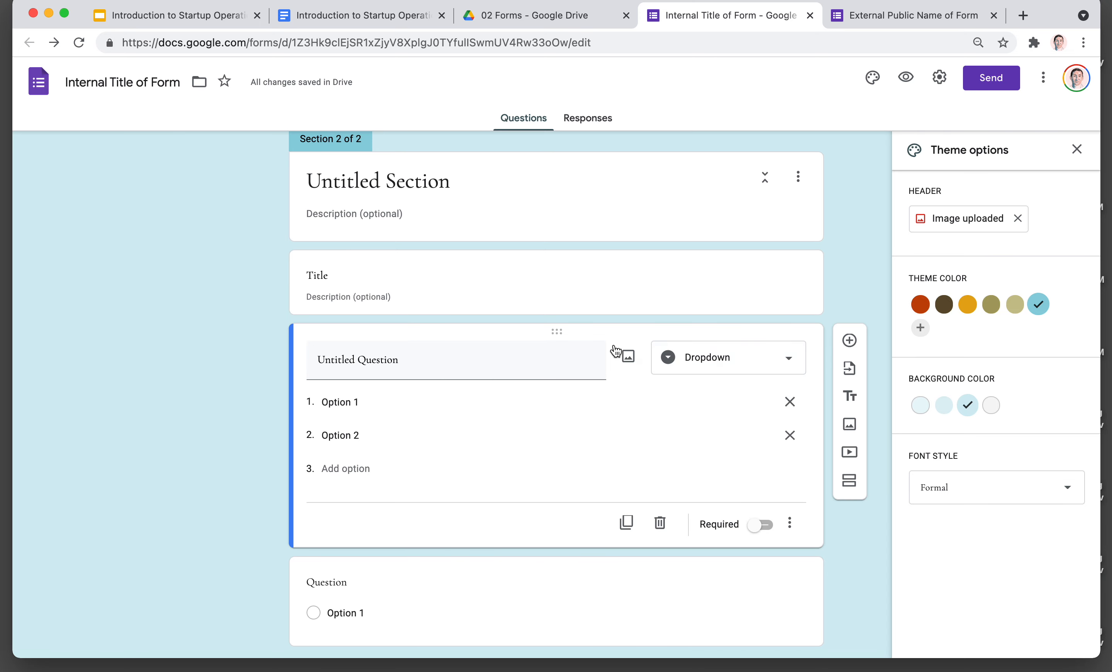
Set the untitled question's type to Short answer and duplicate the question.
{"action": "scroll", "coordinate": [527, 354], "scroll_direction": "down", "scroll_amount": 2}
{"action": "left_click", "coordinate": [657, 321]}
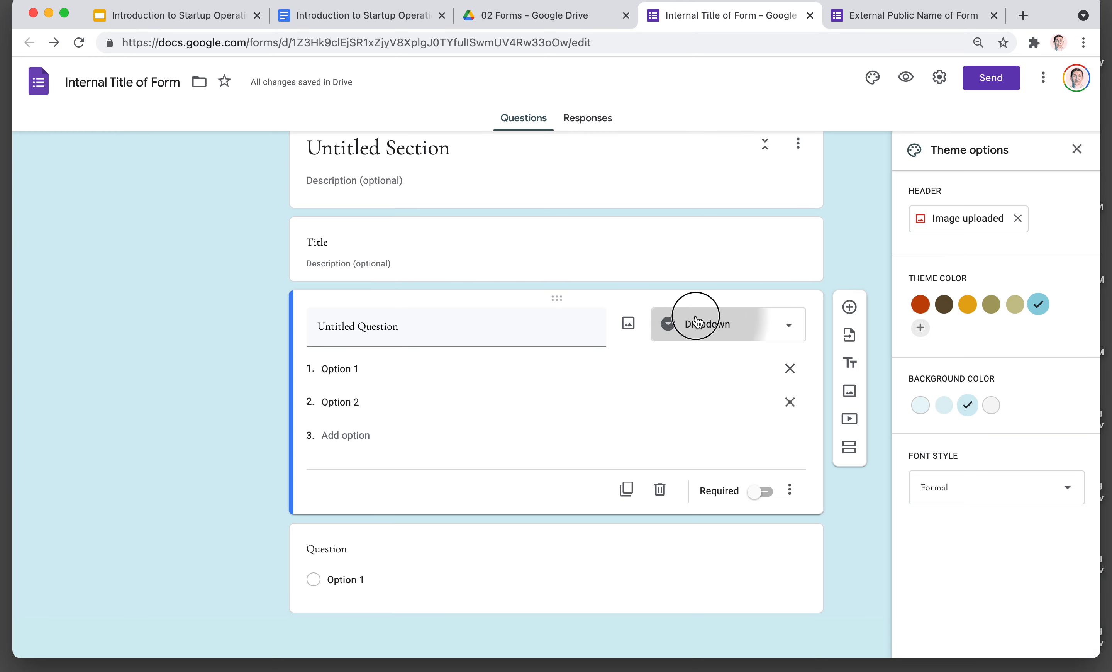
{"action": "left_click", "coordinate": [731, 190]}
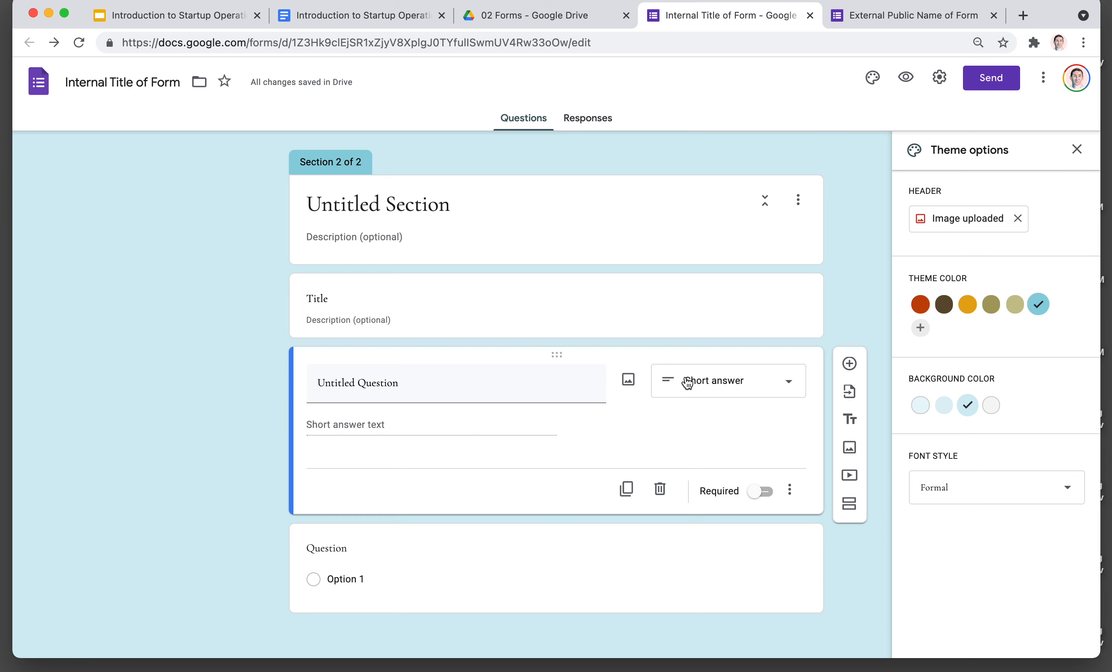
{"action": "left_click", "coordinate": [626, 489]}
{"action": "left_click", "coordinate": [658, 584]}
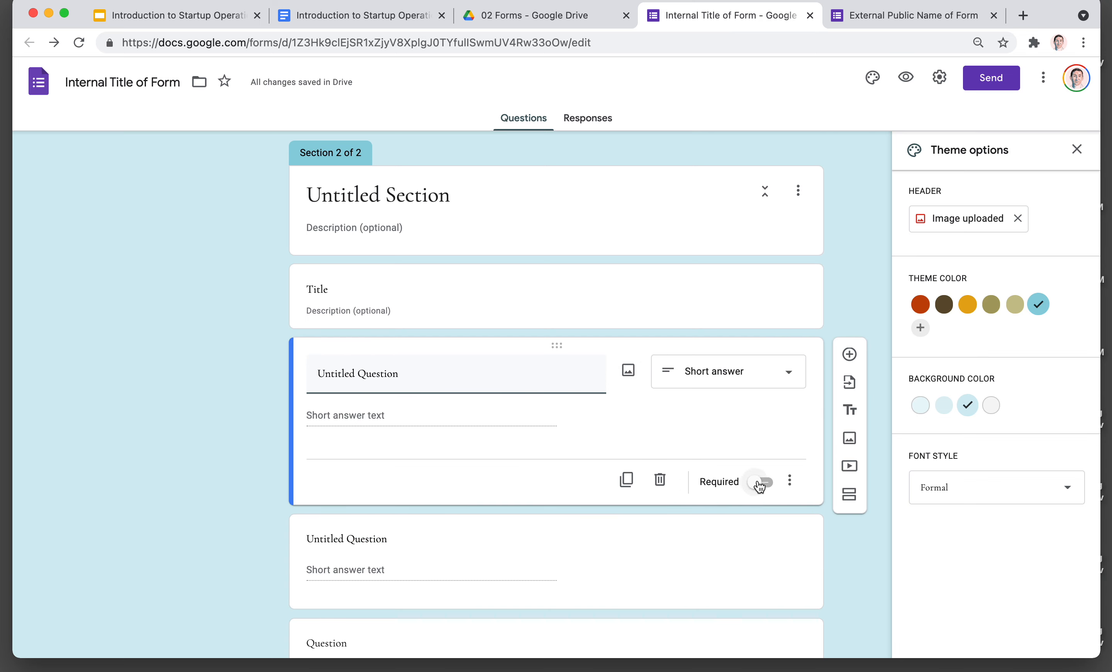
Show the description on the first short-answer question and enter "Question description" in it.
{"action": "left_click", "coordinate": [790, 483]}
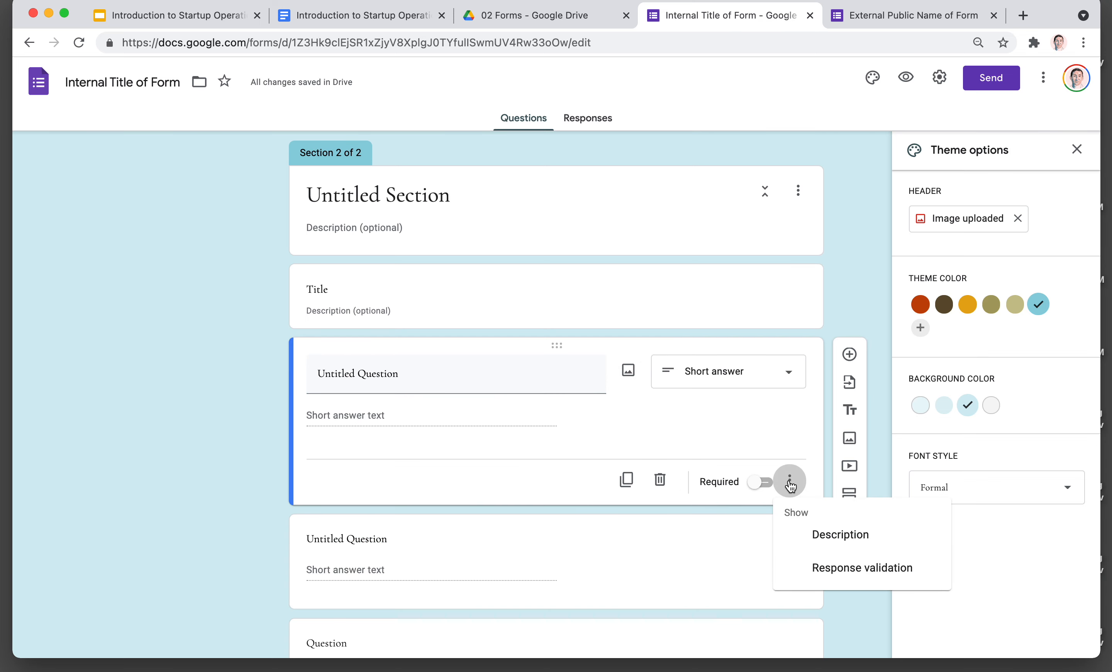
{"action": "left_click", "coordinate": [829, 537]}
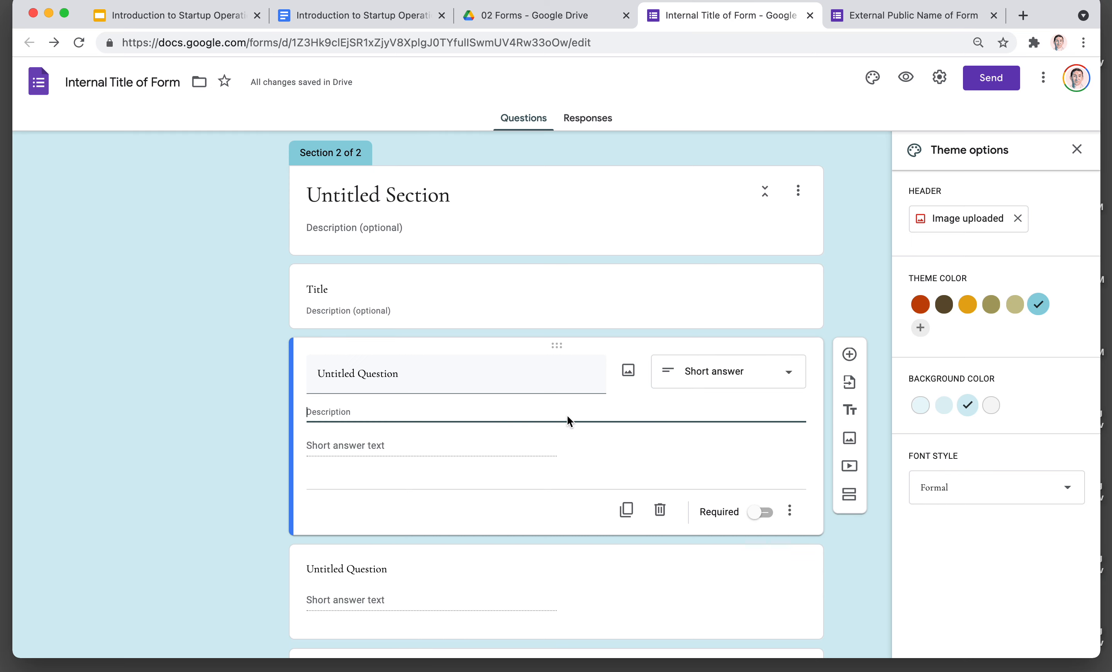
{"action": "left_click", "coordinate": [378, 412]}
{"action": "type", "text": "Question description"}
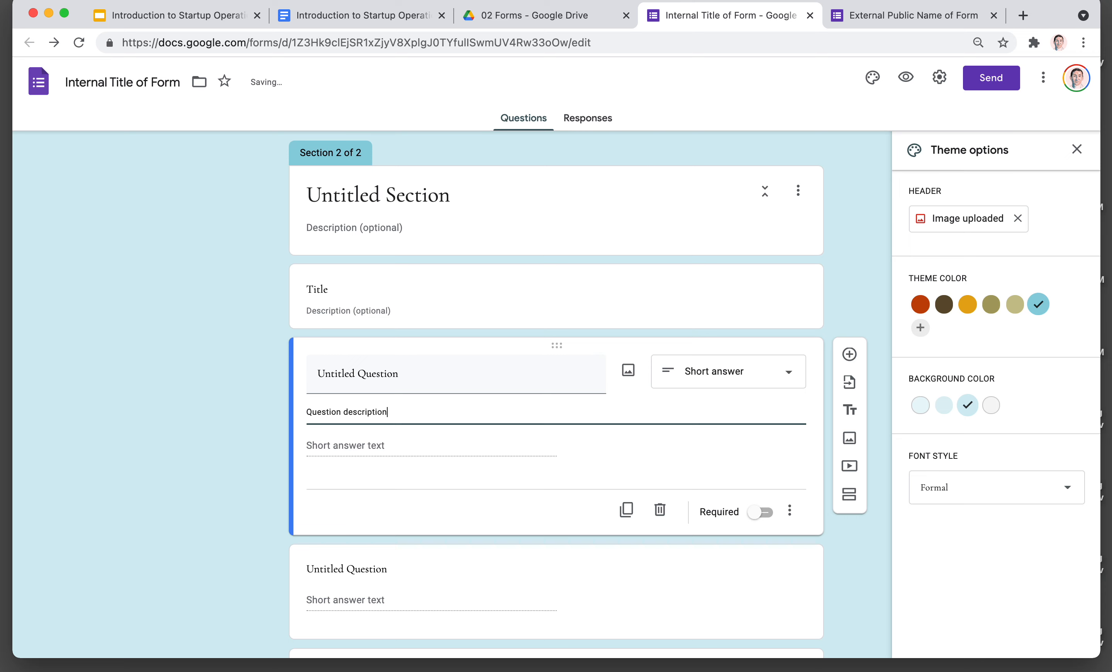
Add response validation to the described question, set the rule to Text, and review the other rule types.
{"action": "left_click", "coordinate": [789, 510]}
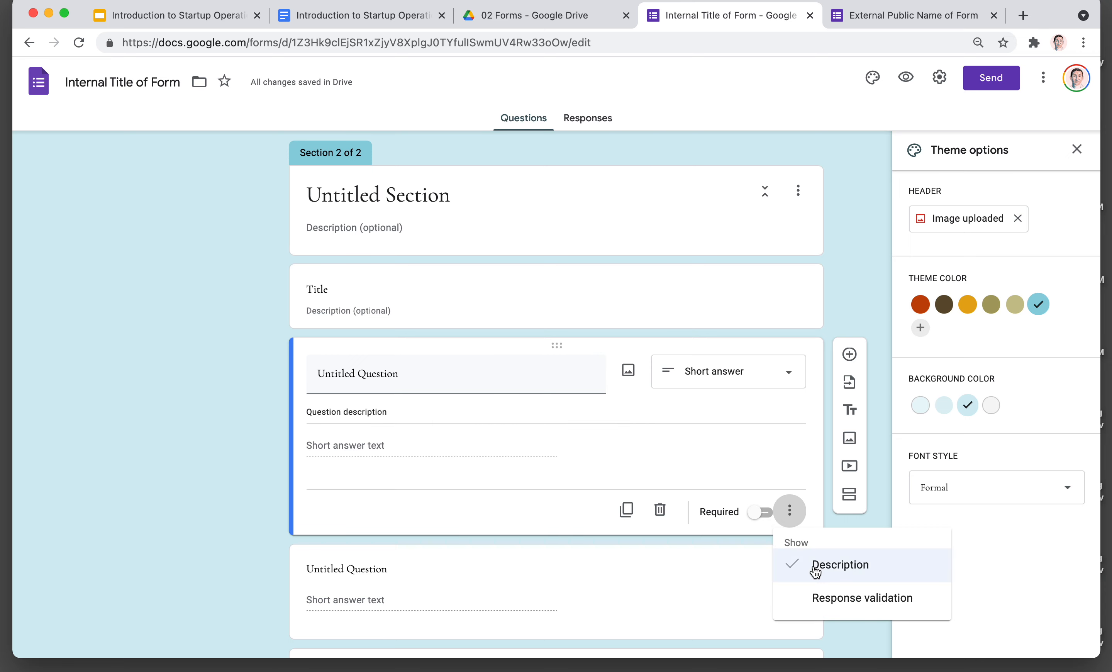
{"action": "left_click", "coordinate": [797, 596]}
{"action": "scroll", "coordinate": [581, 392], "scroll_direction": "down", "scroll_amount": 3}
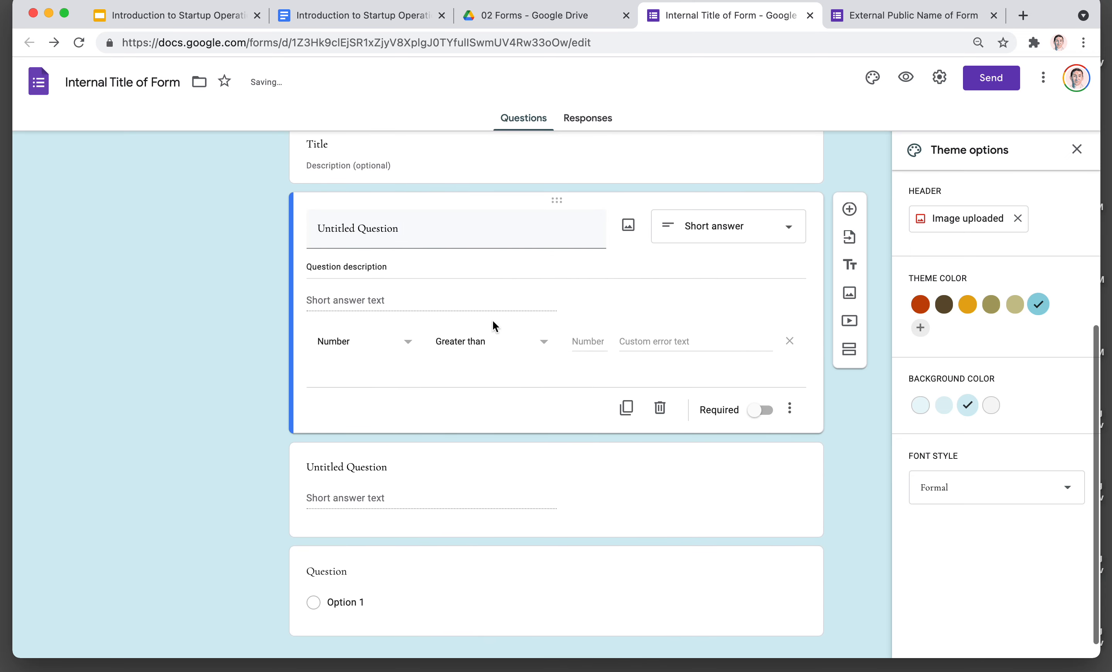
{"action": "left_click", "coordinate": [388, 341]}
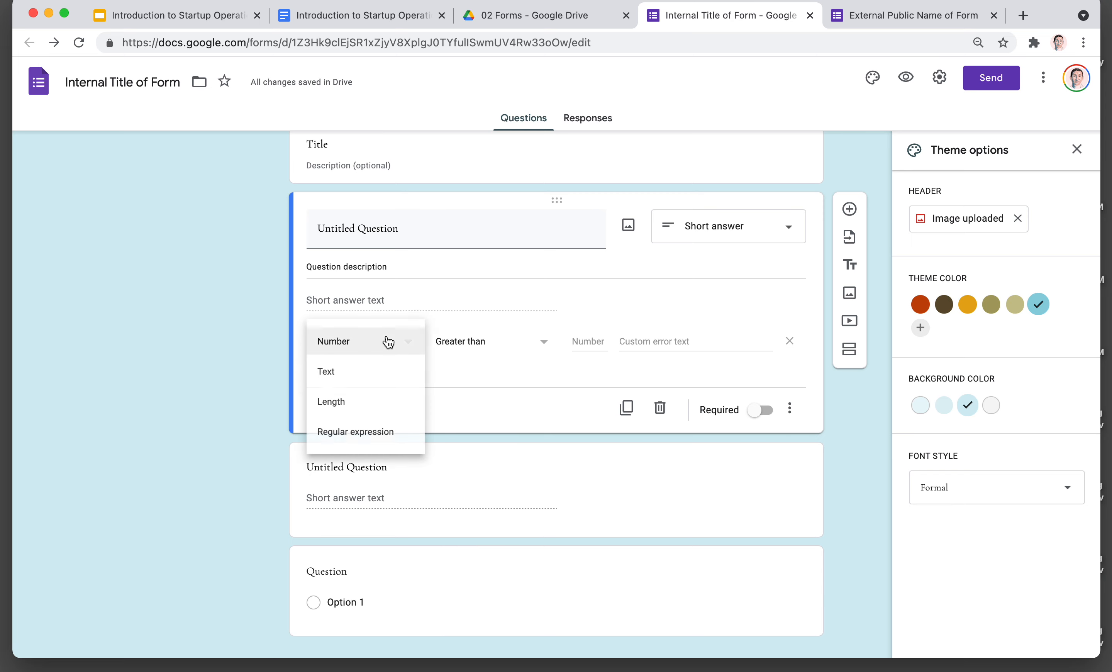
{"action": "left_click", "coordinate": [388, 376]}
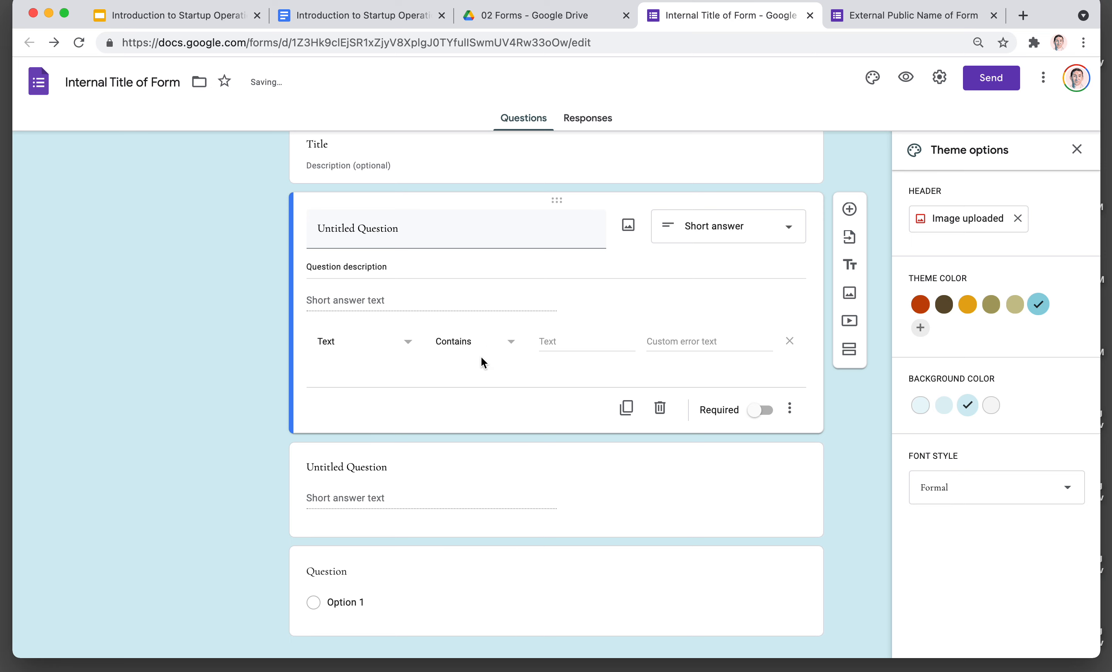
{"action": "left_click", "coordinate": [389, 344]}
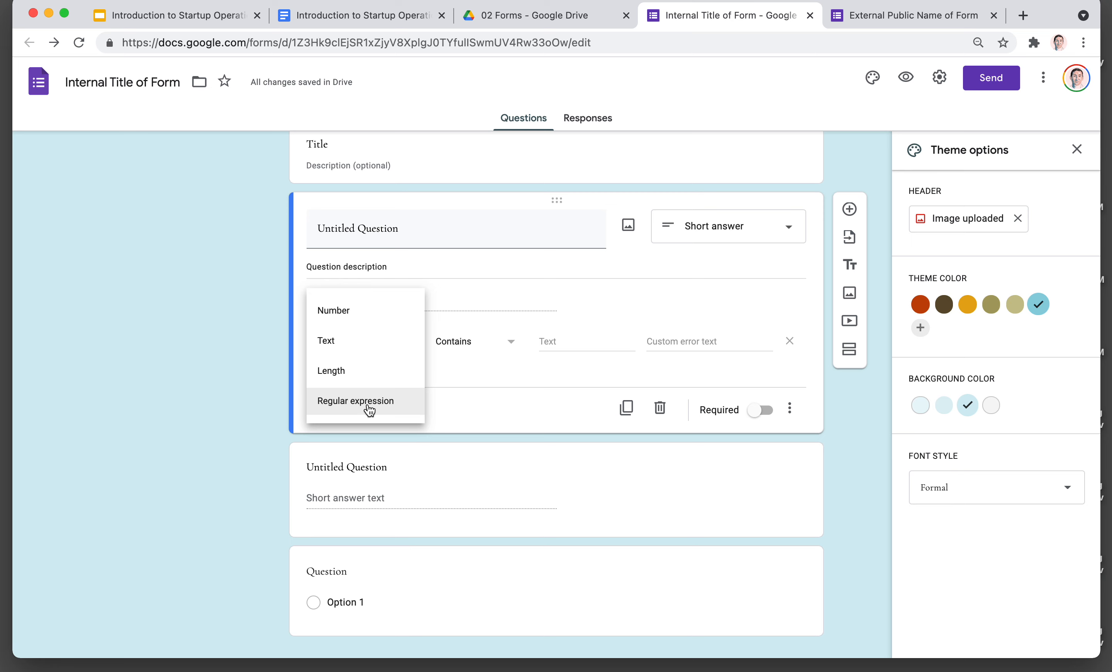
{"action": "left_click", "coordinate": [252, 379]}
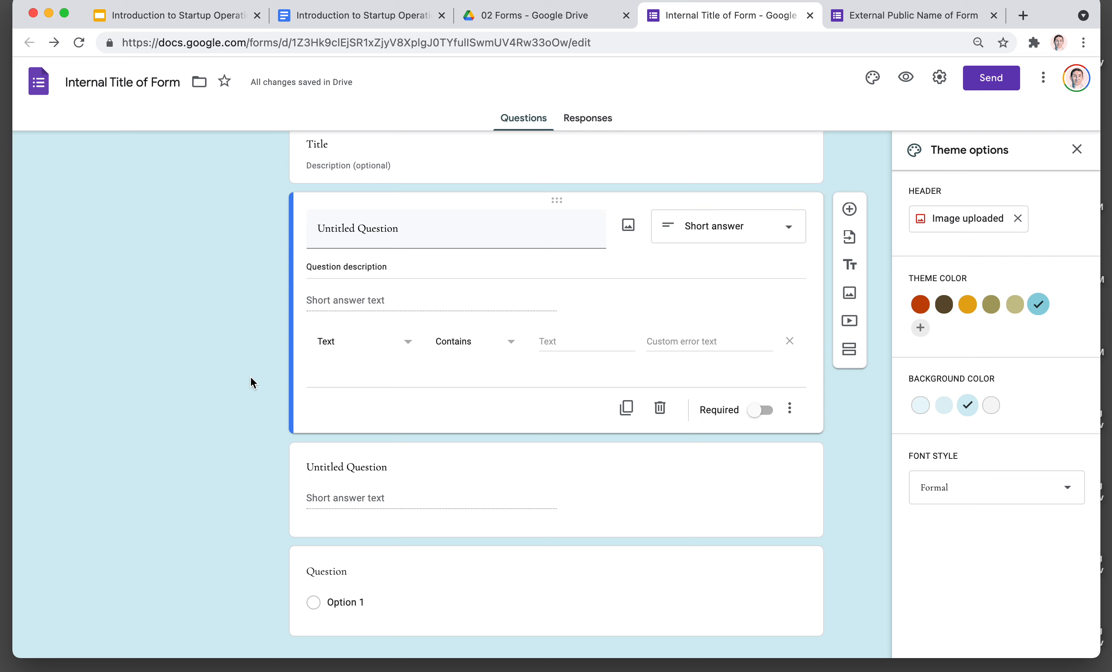
Review the question types and change the described question to Multiple choice.
{"action": "left_click", "coordinate": [734, 226]}
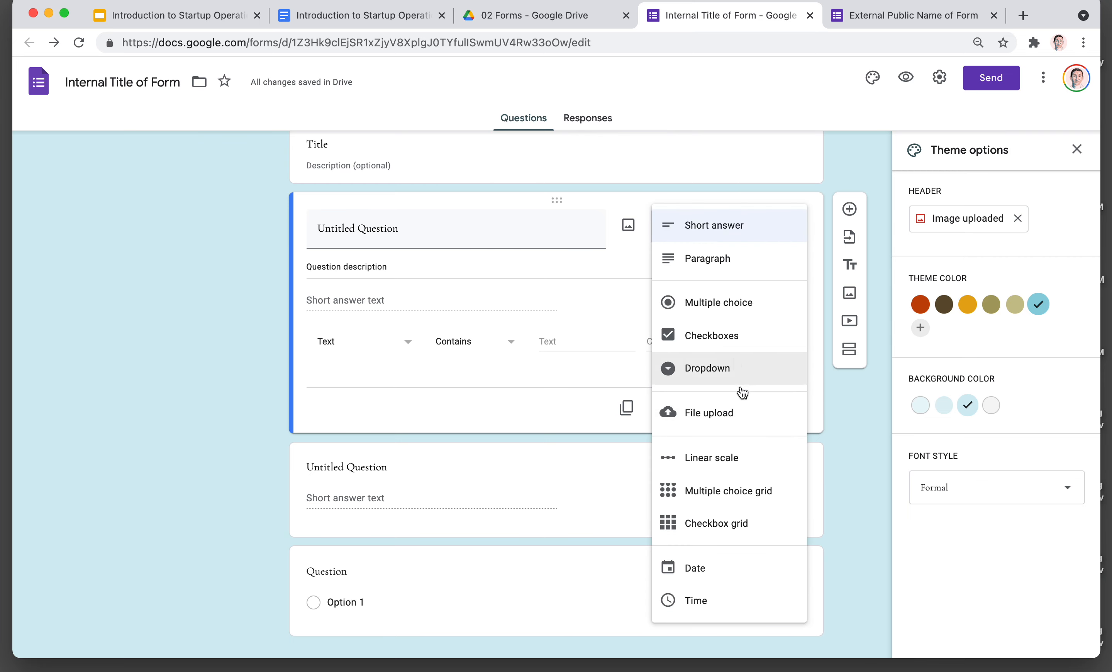
{"action": "left_click", "coordinate": [281, 303]}
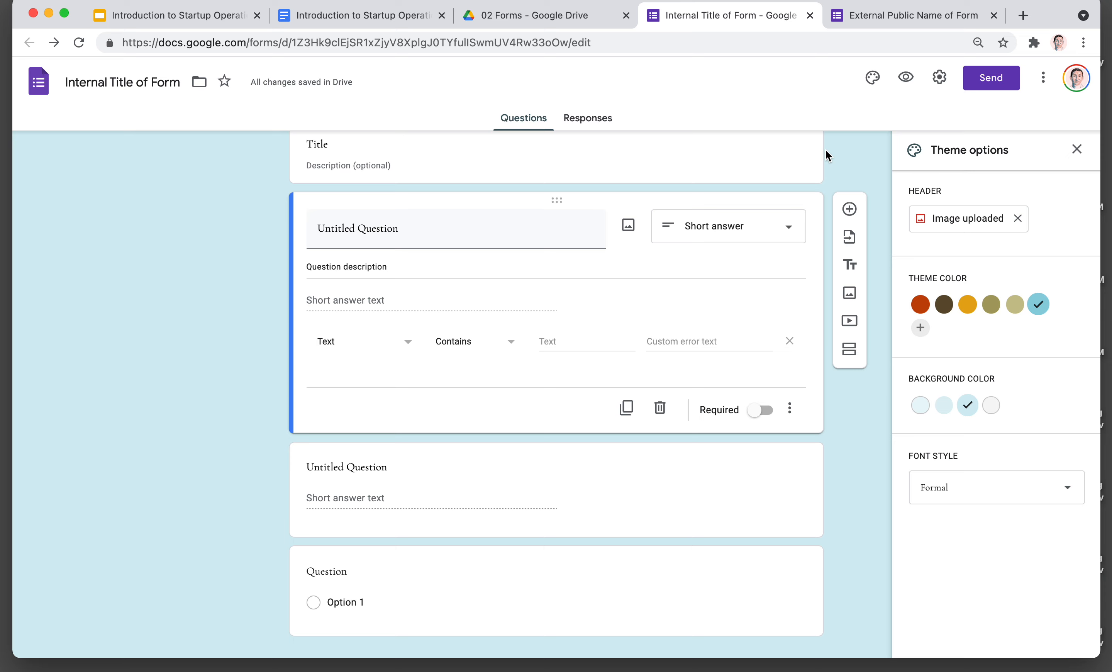
{"action": "scroll", "coordinate": [702, 296], "scroll_direction": "up", "scroll_amount": 2}
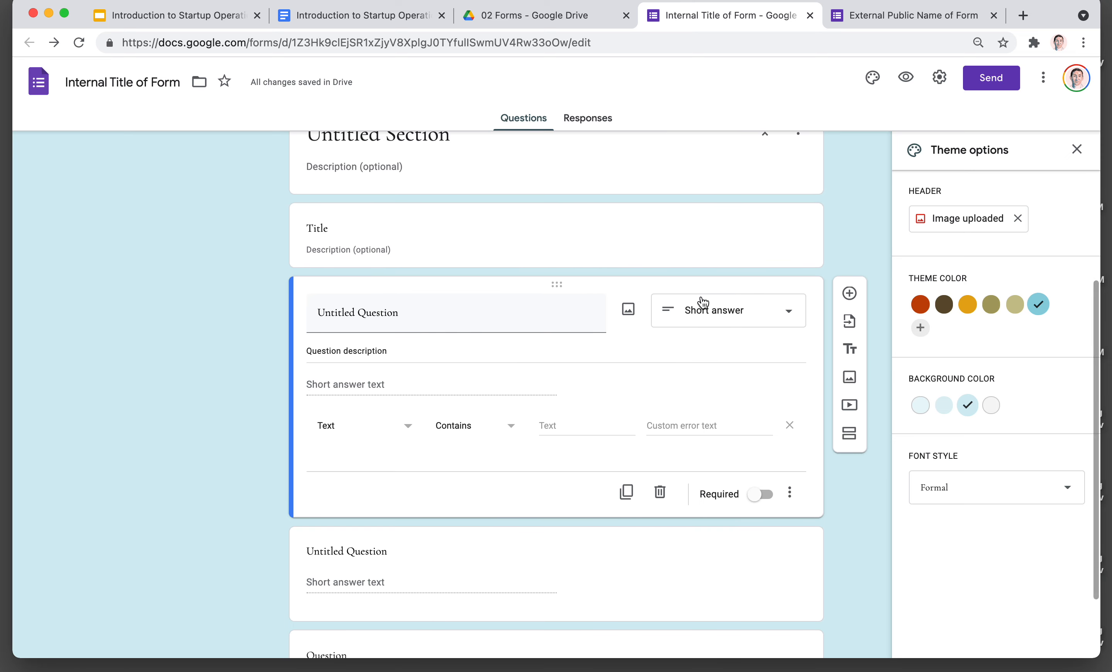
{"action": "left_click", "coordinate": [727, 311]}
{"action": "left_click", "coordinate": [724, 322]}
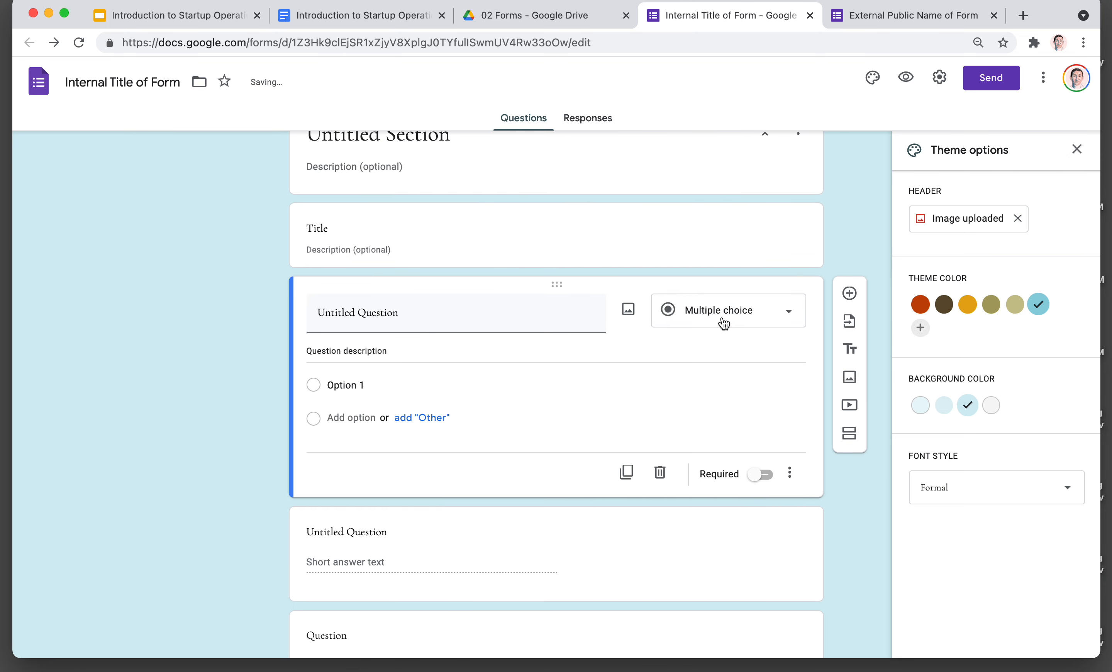
Enable going to a section based on answer for the multiple-choice question and review Option 1's destination choices.
{"action": "scroll", "coordinate": [722, 317], "scroll_direction": "down", "scroll_amount": 2}
{"action": "left_click", "coordinate": [790, 409]}
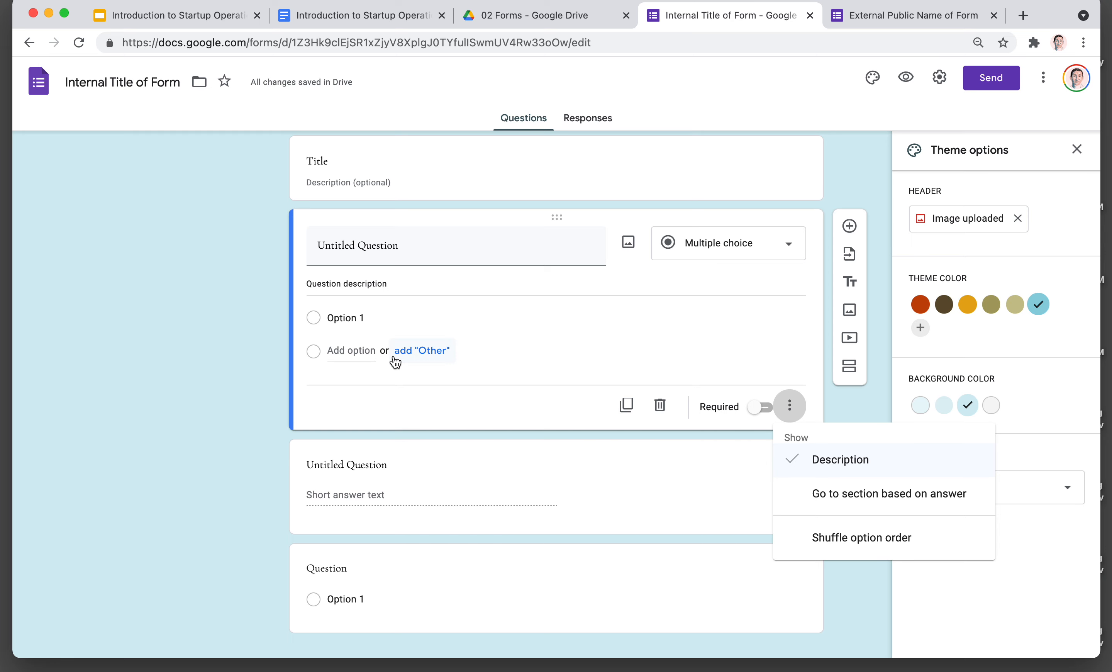
{"action": "left_click", "coordinate": [851, 495]}
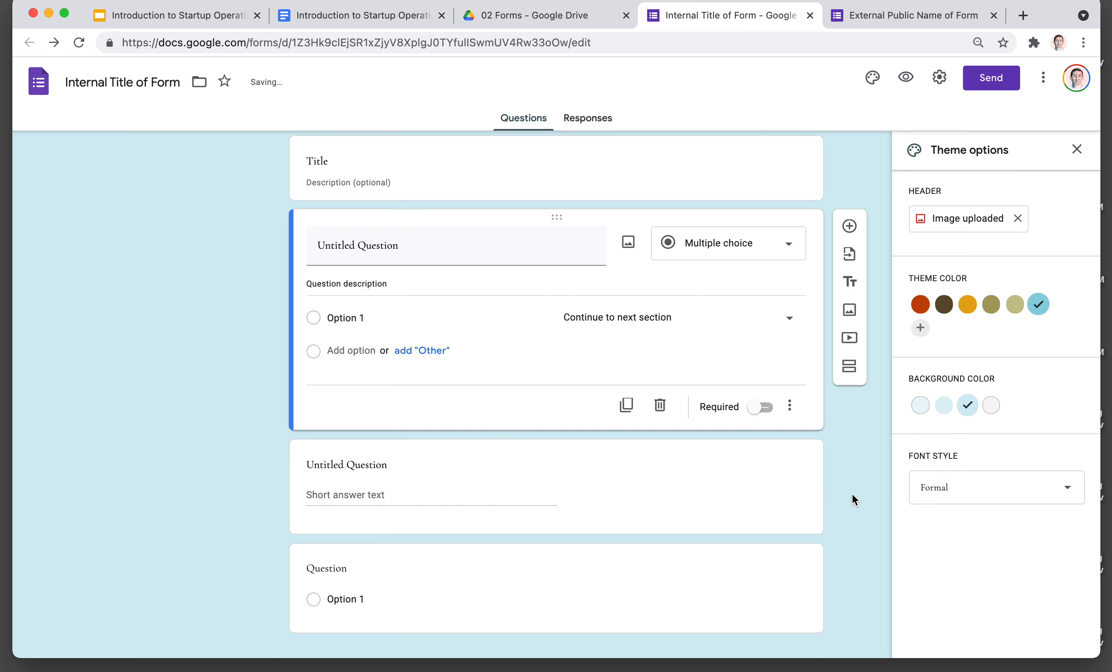
{"action": "left_click", "coordinate": [680, 323]}
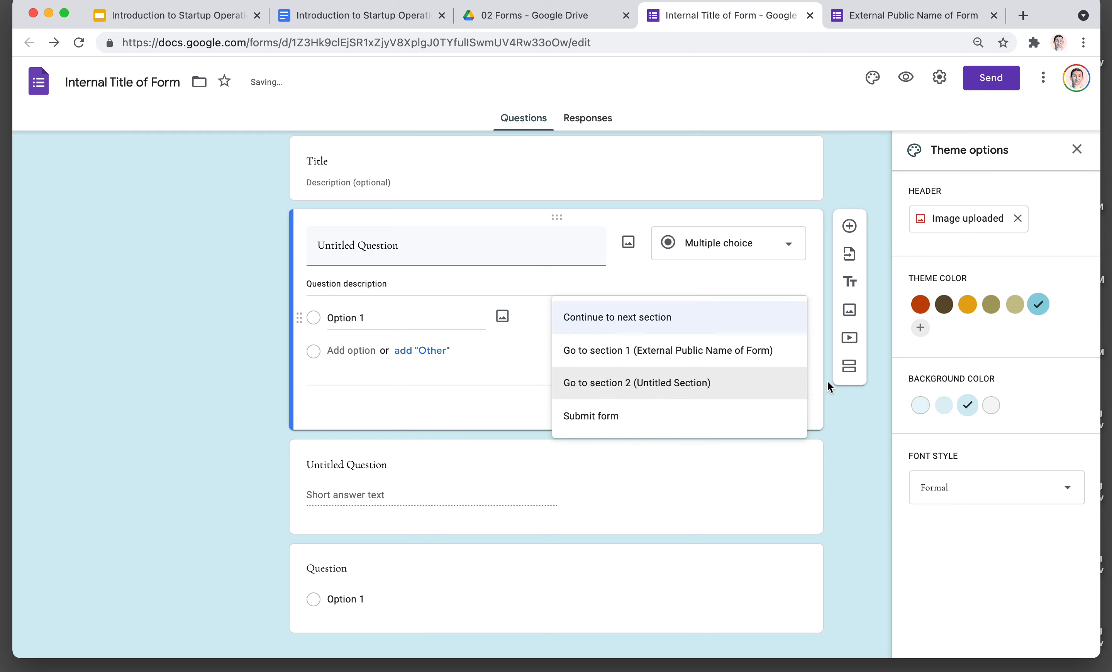
{"action": "left_click", "coordinate": [874, 401]}
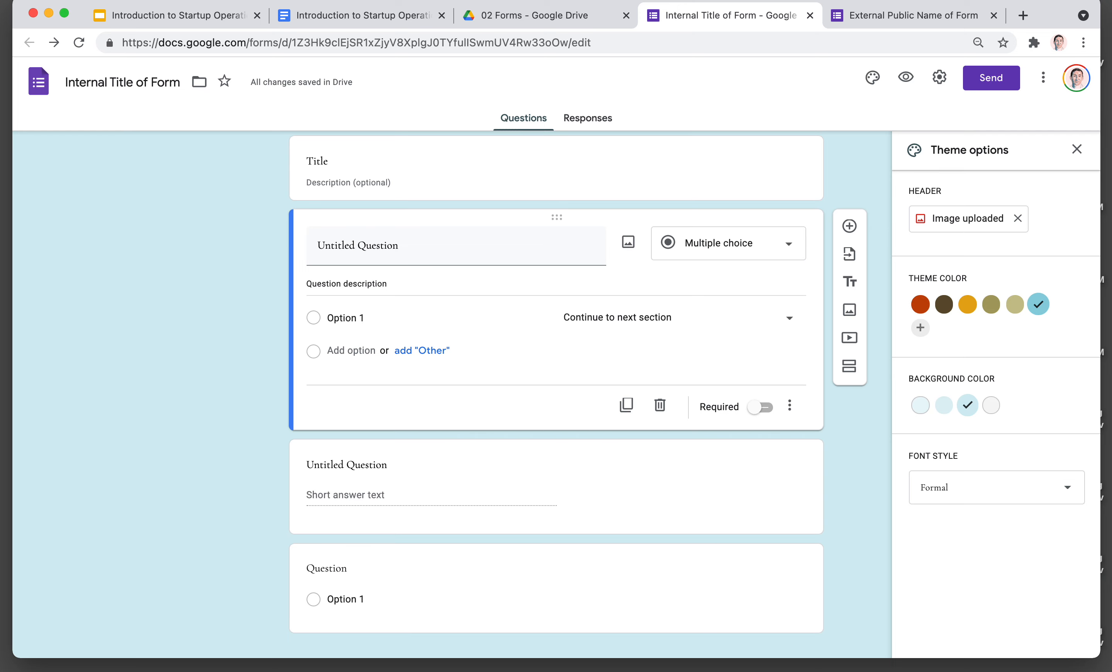
Review the form's General, Presentation and Quizzes settings, trying the Collect emails option, and leave them without saving.
{"action": "left_click", "coordinate": [941, 82]}
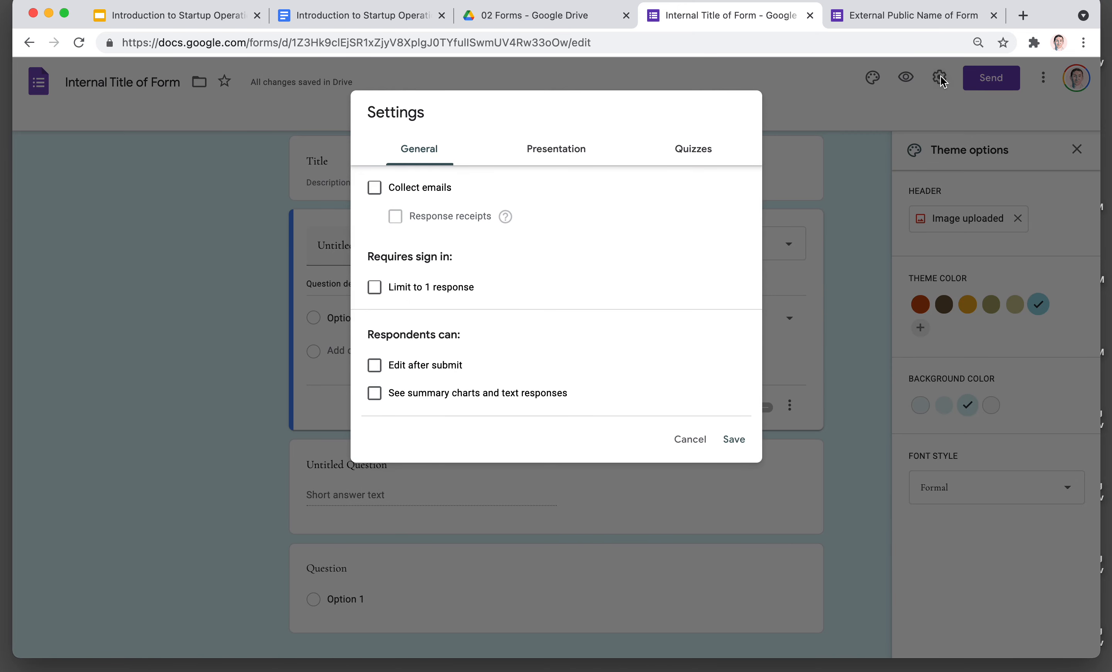
{"action": "left_click", "coordinate": [375, 189]}
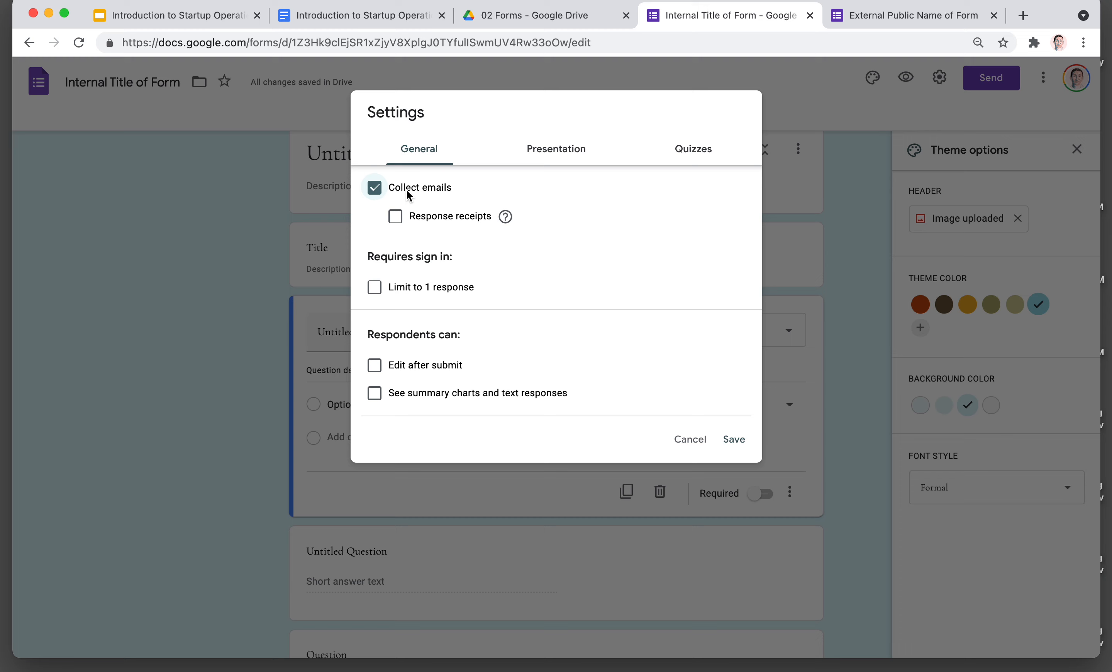
{"action": "left_click", "coordinate": [380, 197]}
{"action": "left_click", "coordinate": [381, 197]}
{"action": "left_click", "coordinate": [593, 149]}
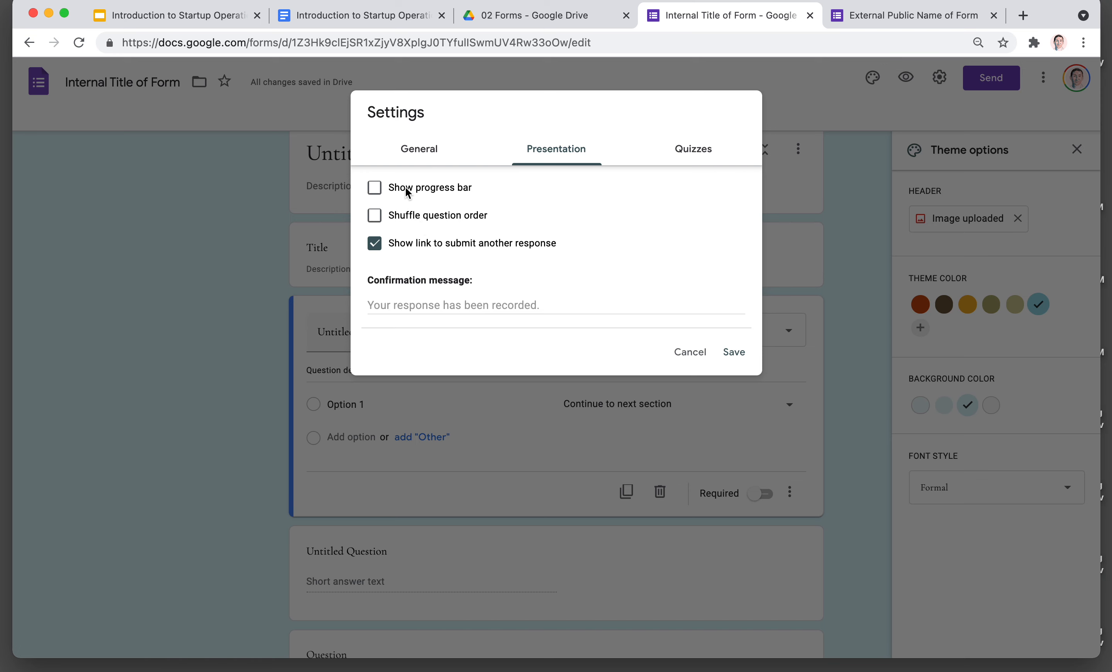
{"action": "left_click", "coordinate": [697, 154]}
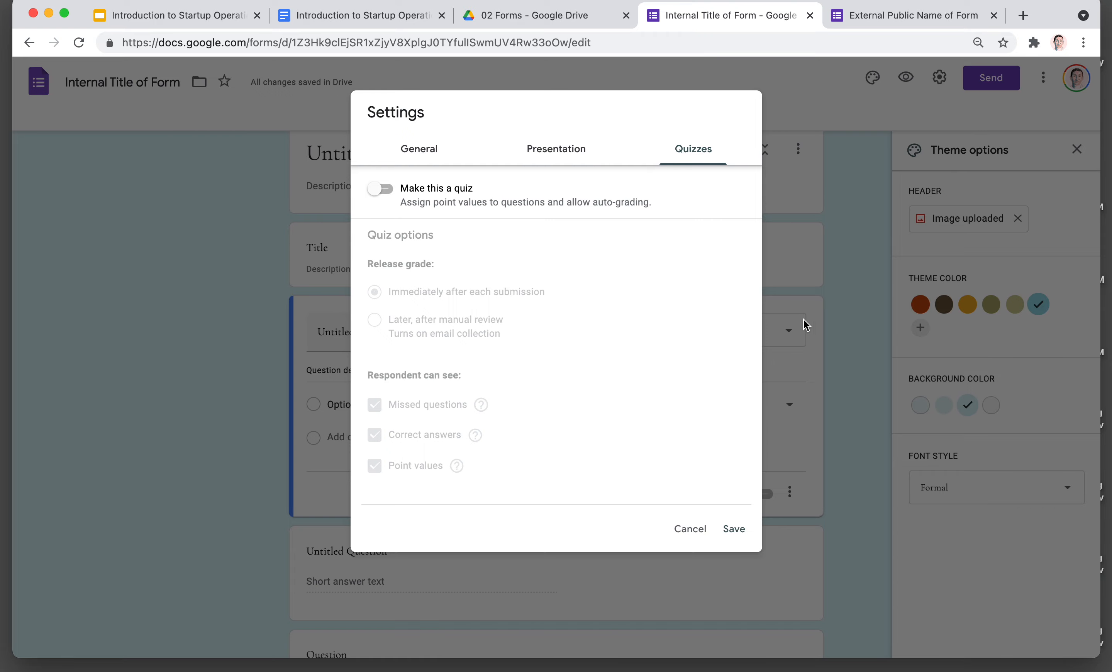
{"action": "scroll", "coordinate": [841, 319], "scroll_direction": "down", "scroll_amount": 2}
{"action": "left_click", "coordinate": [841, 320]}
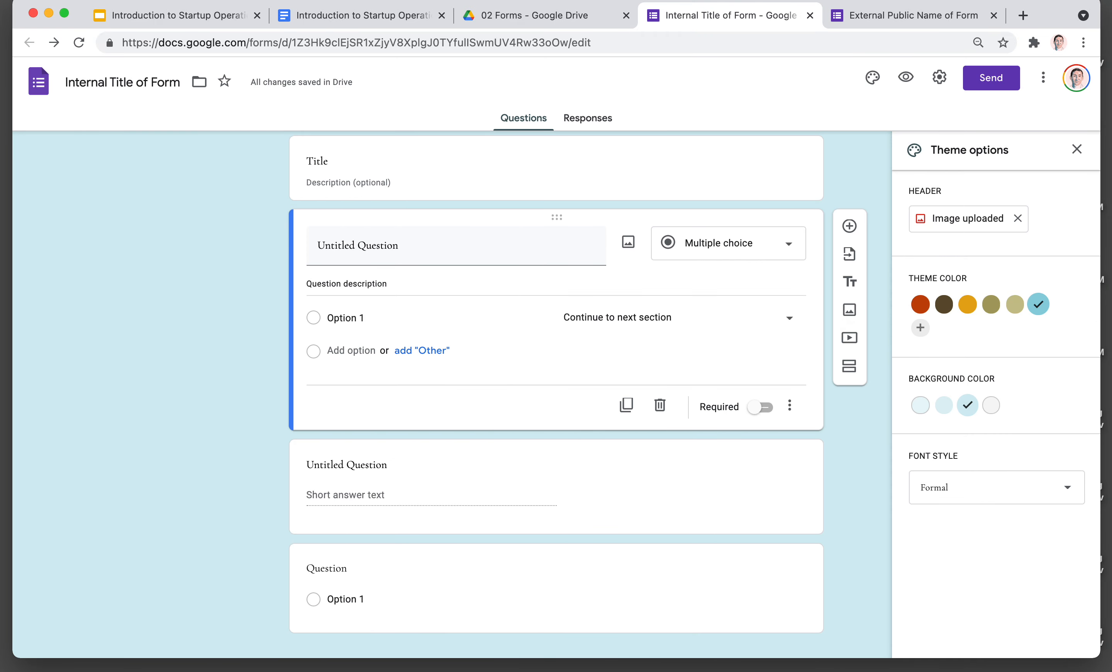
Review the form's email, link and embed sending options, including the shortened URL, and close them without sending.
{"action": "left_click", "coordinate": [988, 82]}
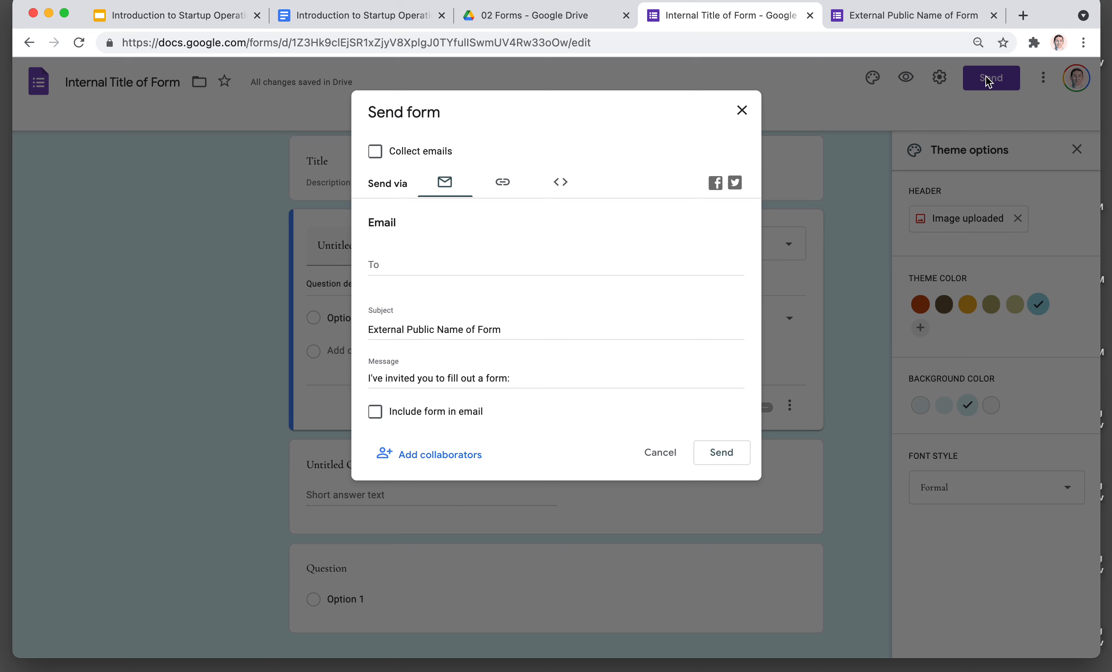
{"action": "left_click", "coordinate": [415, 260]}
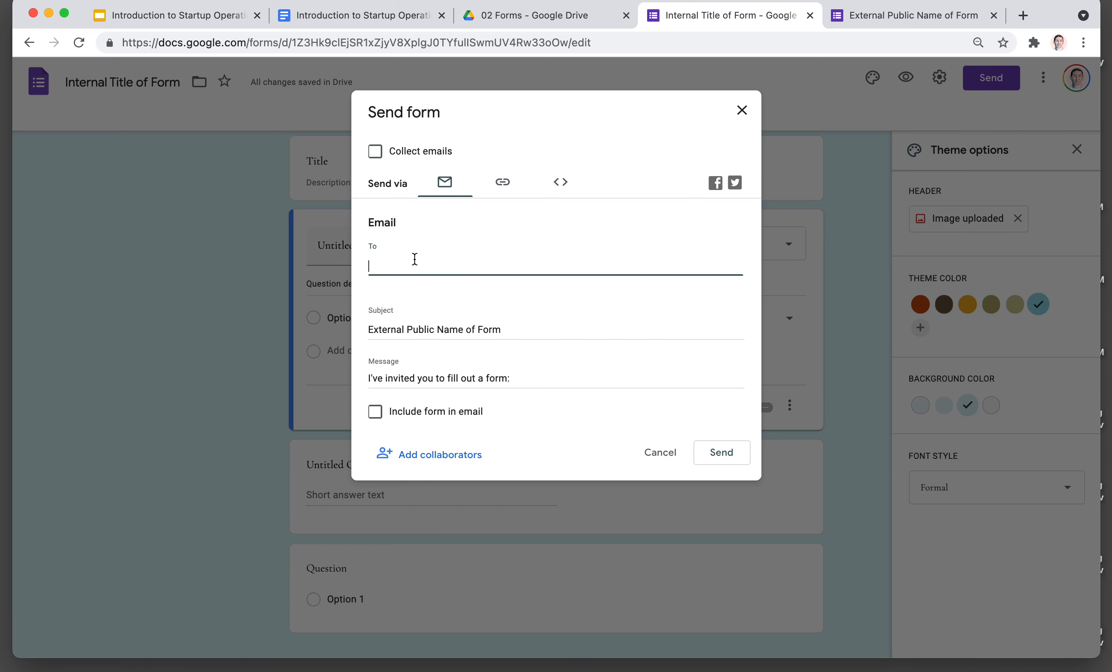
{"action": "left_click", "coordinate": [501, 186]}
{"action": "left_click", "coordinate": [482, 244]}
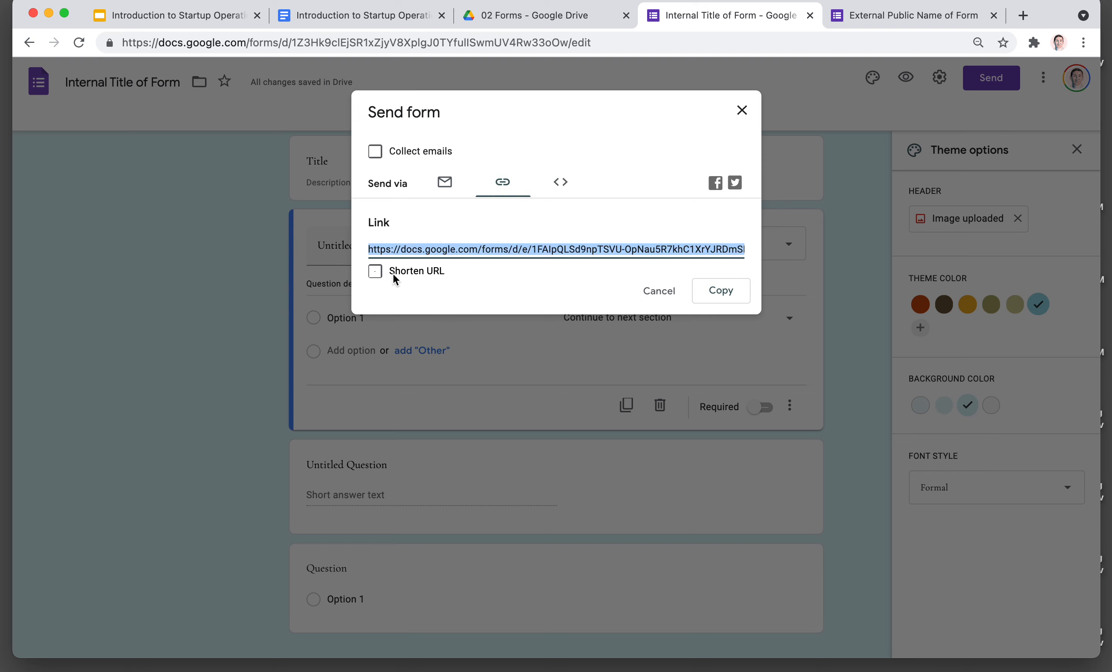
{"action": "left_click", "coordinate": [375, 272]}
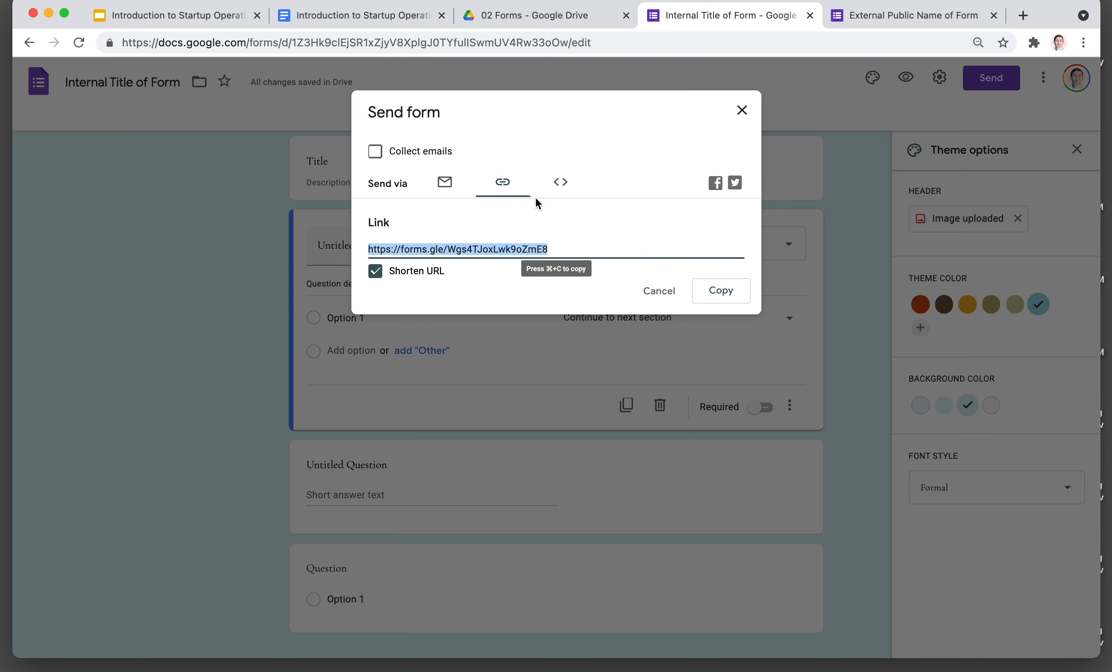
{"action": "left_click", "coordinate": [558, 183]}
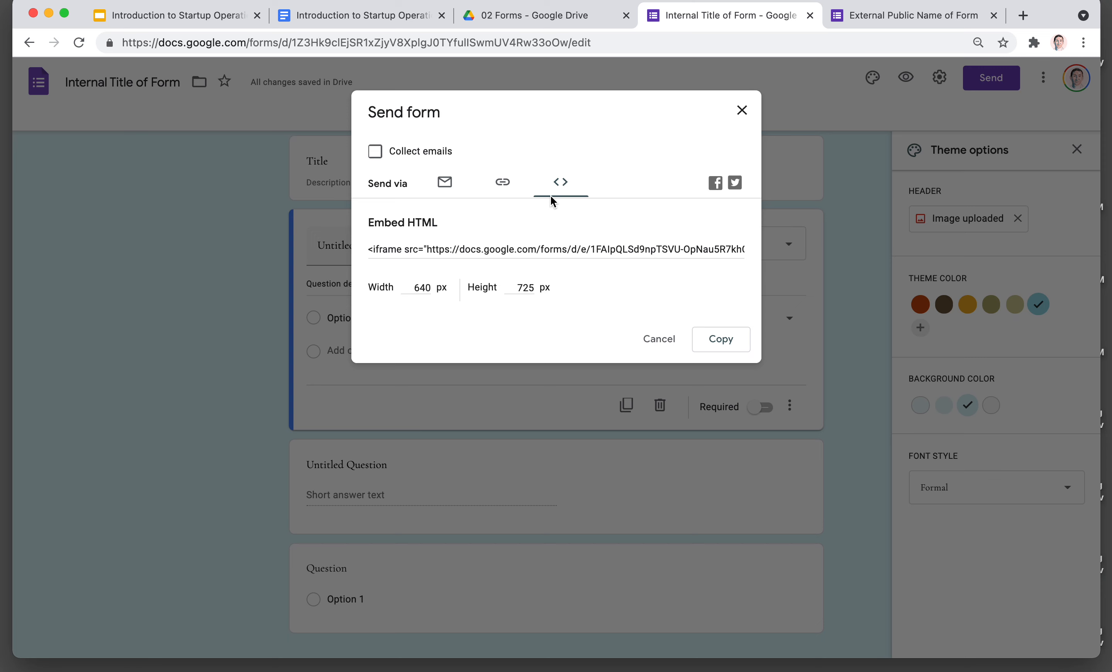
{"action": "left_click", "coordinate": [504, 189]}
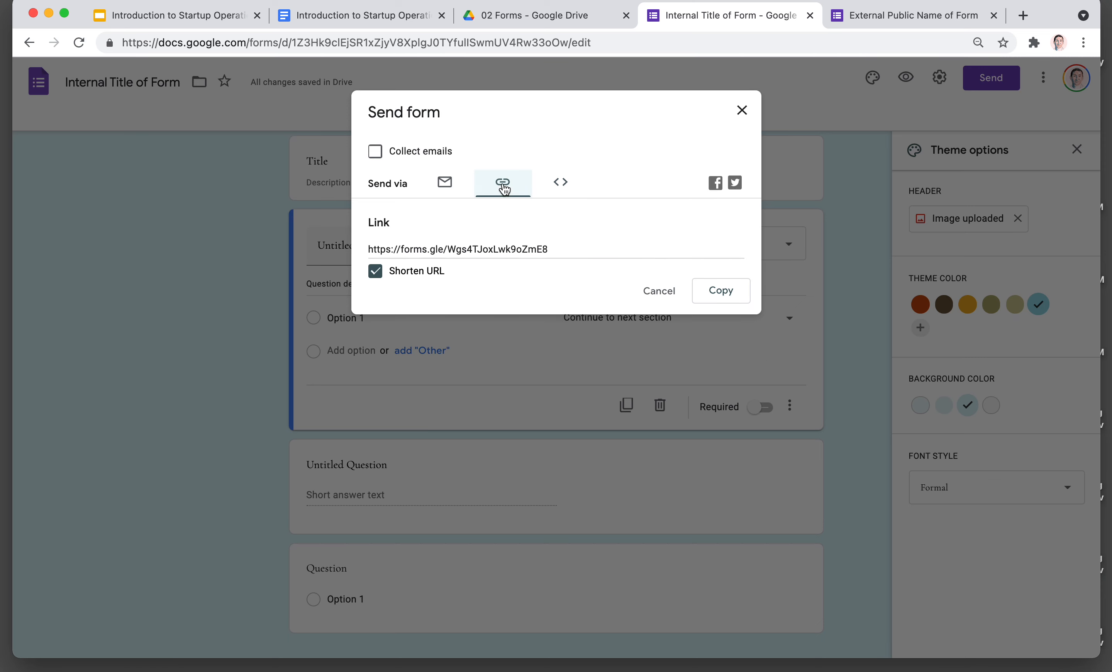
{"action": "left_click", "coordinate": [654, 298]}
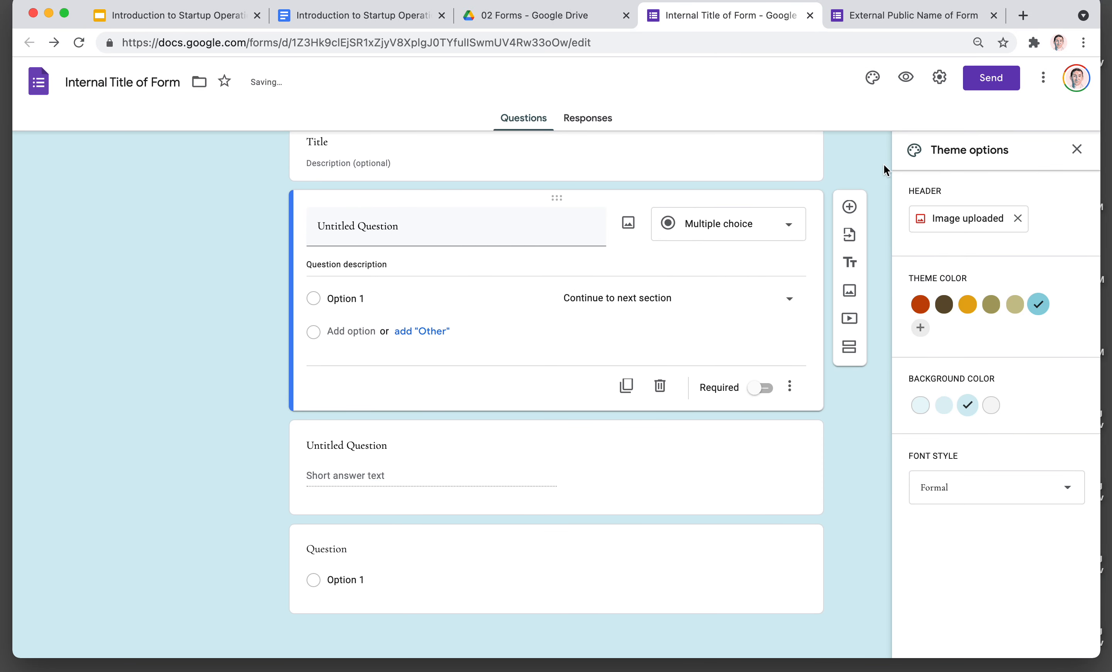
Open the form's responses and review the additional response options, such as notifications, destination and CSV download.
{"action": "scroll", "coordinate": [860, 168], "scroll_direction": "up", "scroll_amount": 10}
{"action": "left_click", "coordinate": [594, 119]}
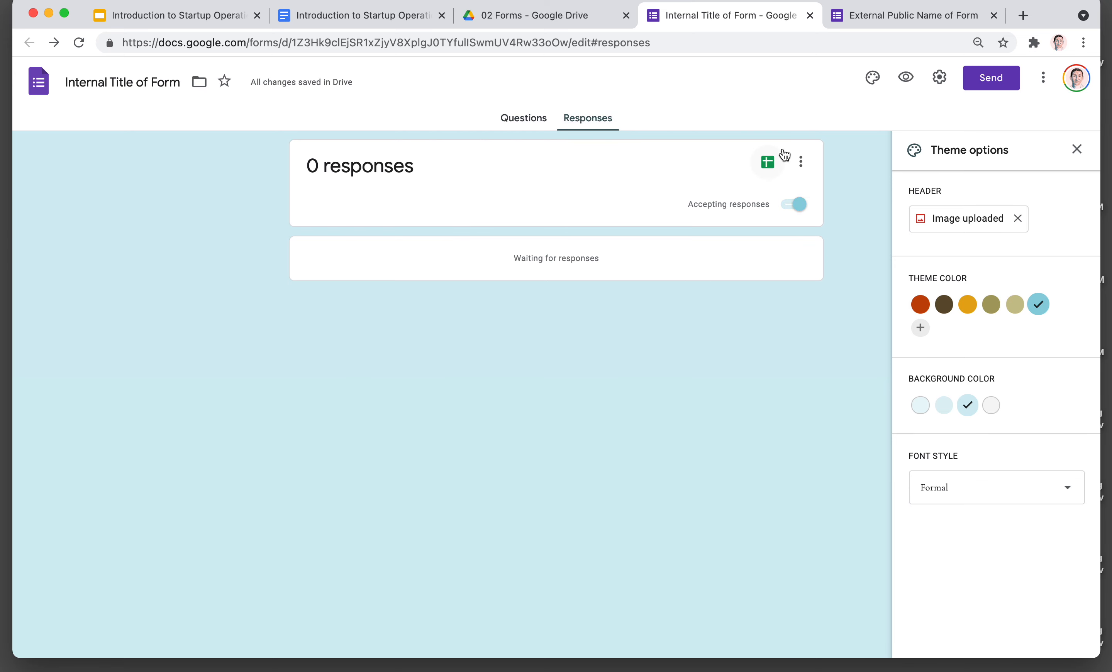
{"action": "left_click", "coordinate": [800, 162]}
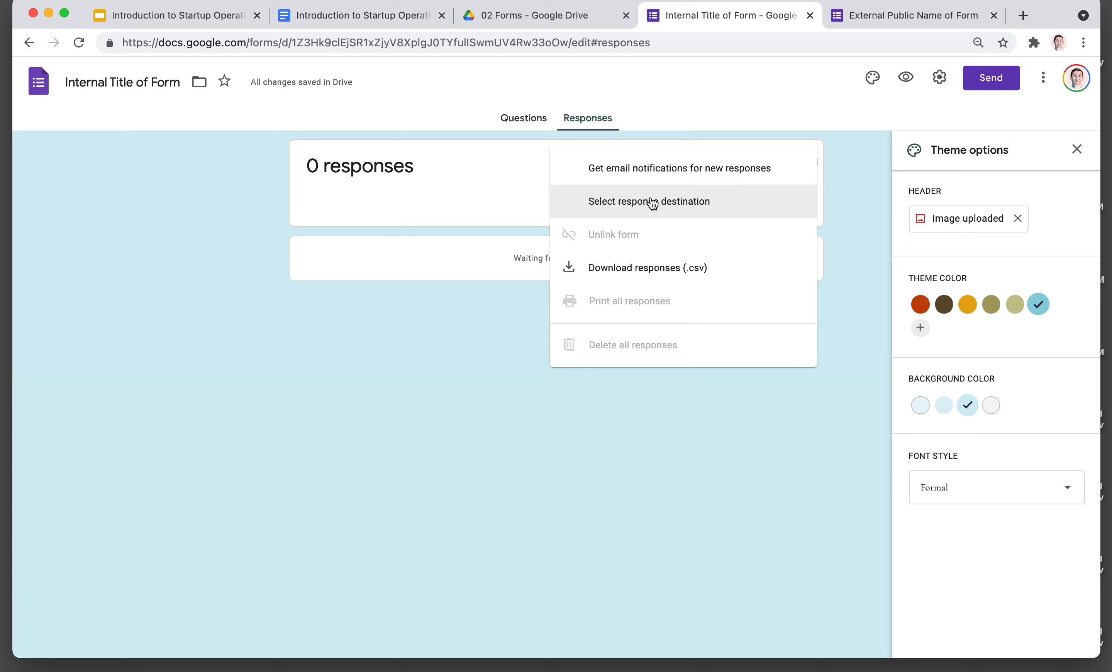
{"action": "left_click", "coordinate": [839, 218]}
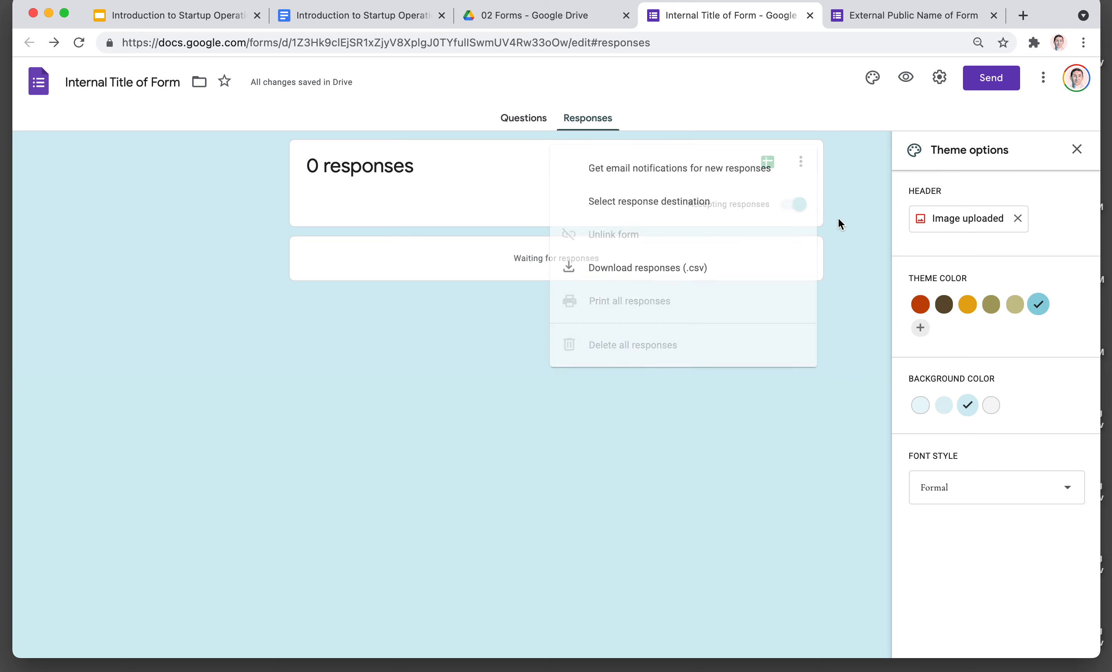
Create a new spreadsheet with the suggested name as the form's response destination.
{"action": "left_click", "coordinate": [768, 164]}
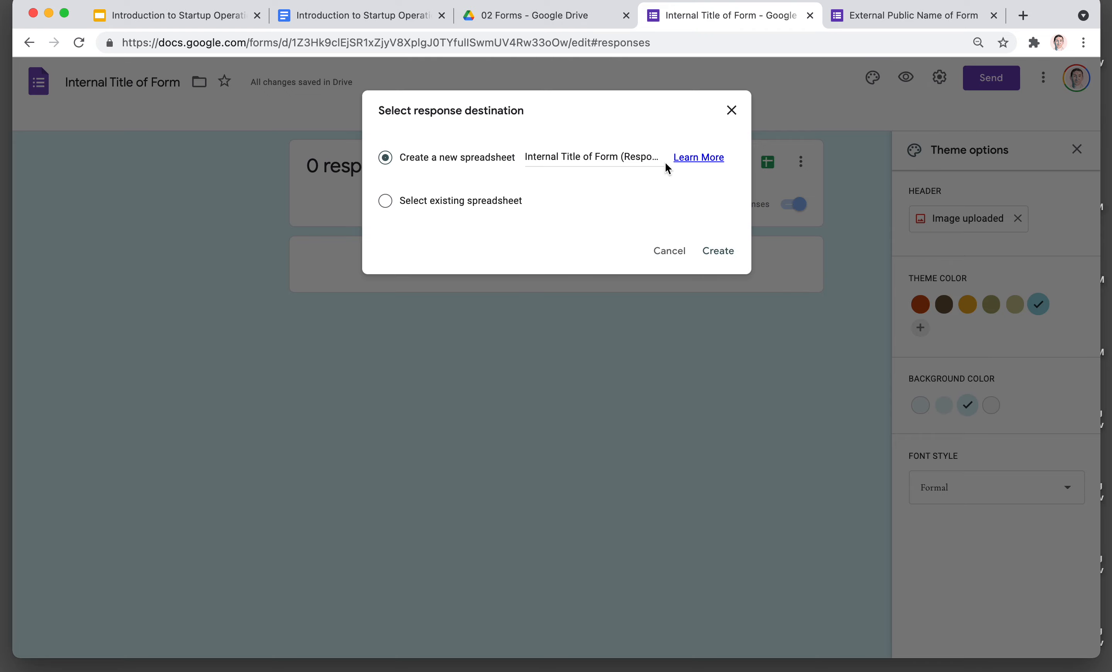
{"action": "left_click", "coordinate": [731, 111]}
{"action": "left_click", "coordinate": [767, 162]}
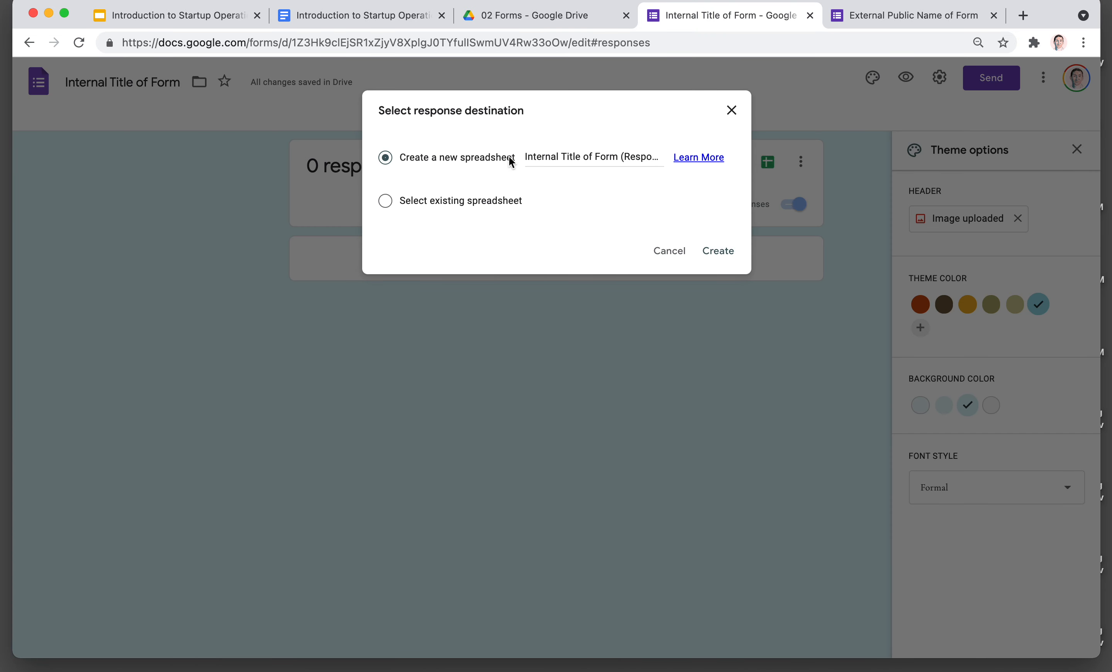
{"action": "left_click", "coordinate": [716, 251]}
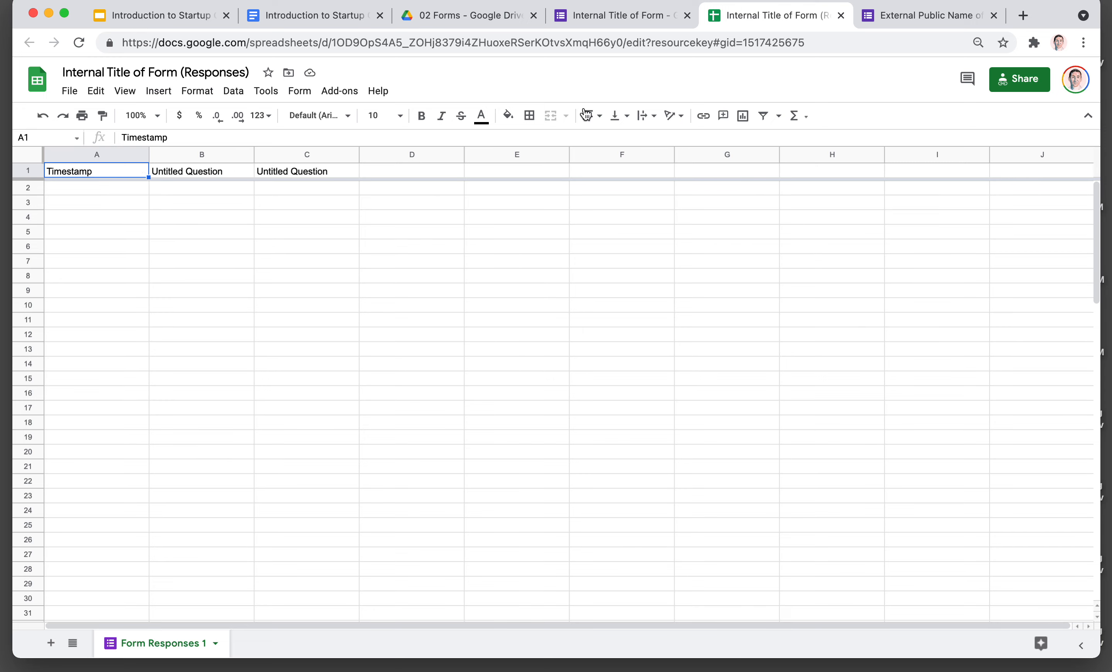
Look for the response spreadsheet in the 02 Forms Drive folder and return to the open spreadsheet.
{"action": "left_click", "coordinate": [620, 16]}
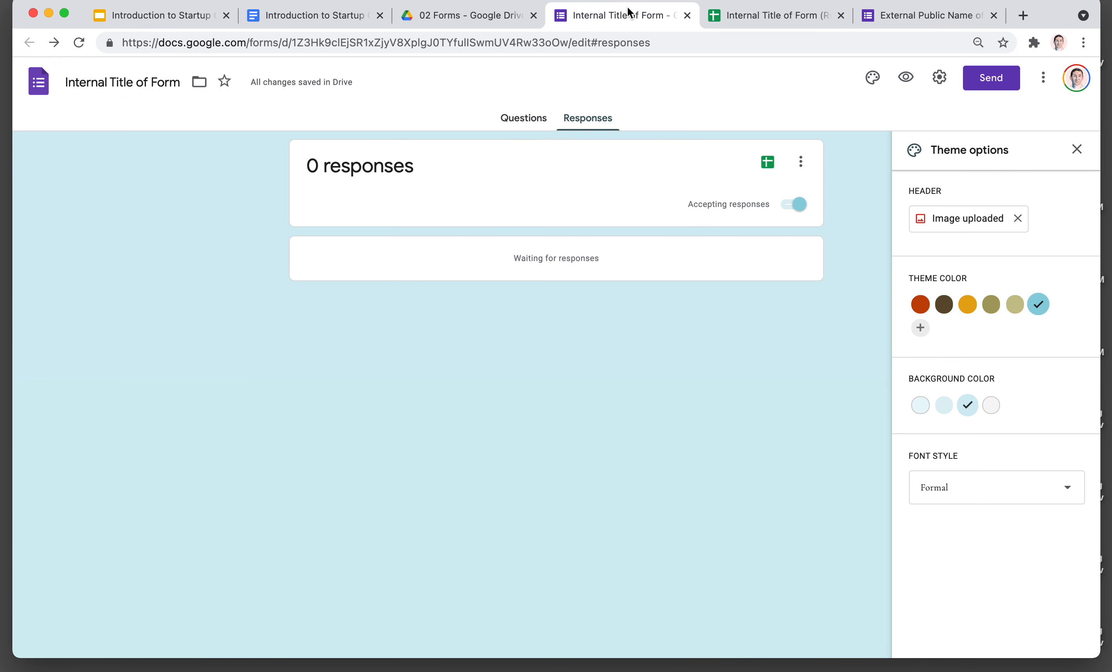
{"action": "left_click", "coordinate": [486, 19]}
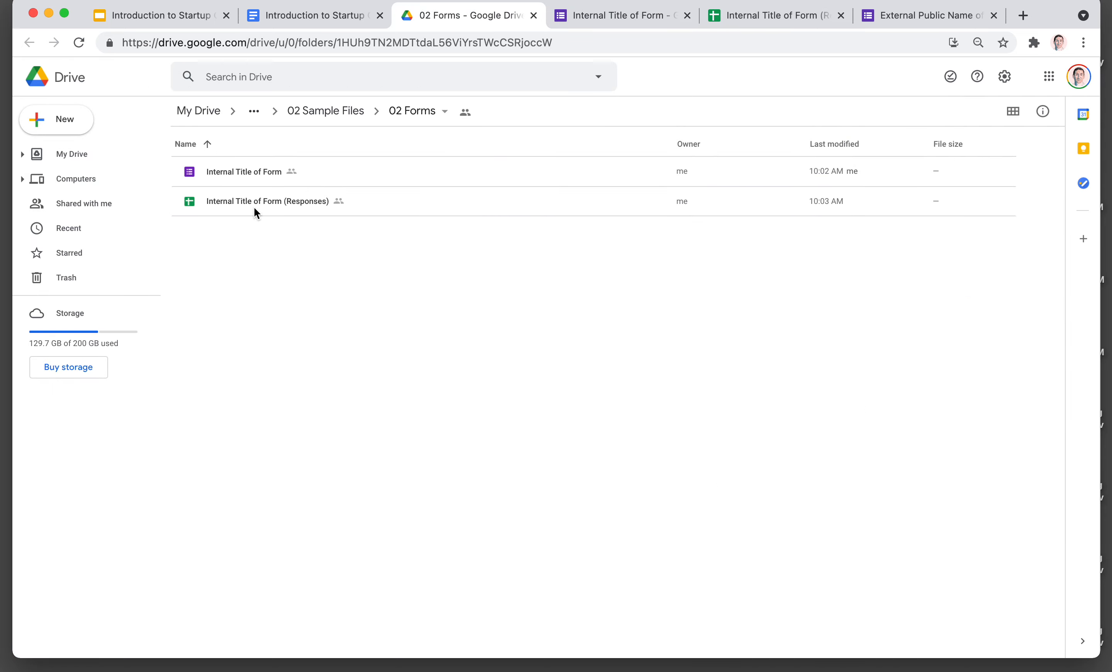
{"action": "left_click", "coordinate": [629, 21]}
{"action": "left_click", "coordinate": [742, 29]}
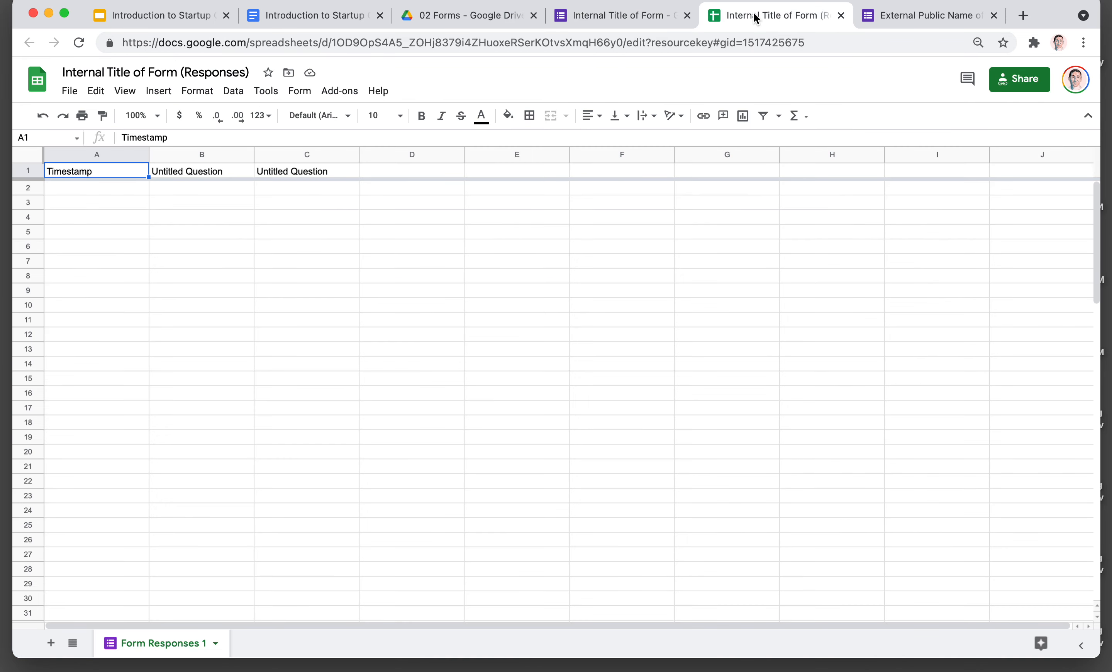
Return to the form's questions and rename the multiple-choice question as "Question 1".
{"action": "left_click", "coordinate": [578, 21]}
{"action": "left_click", "coordinate": [525, 117]}
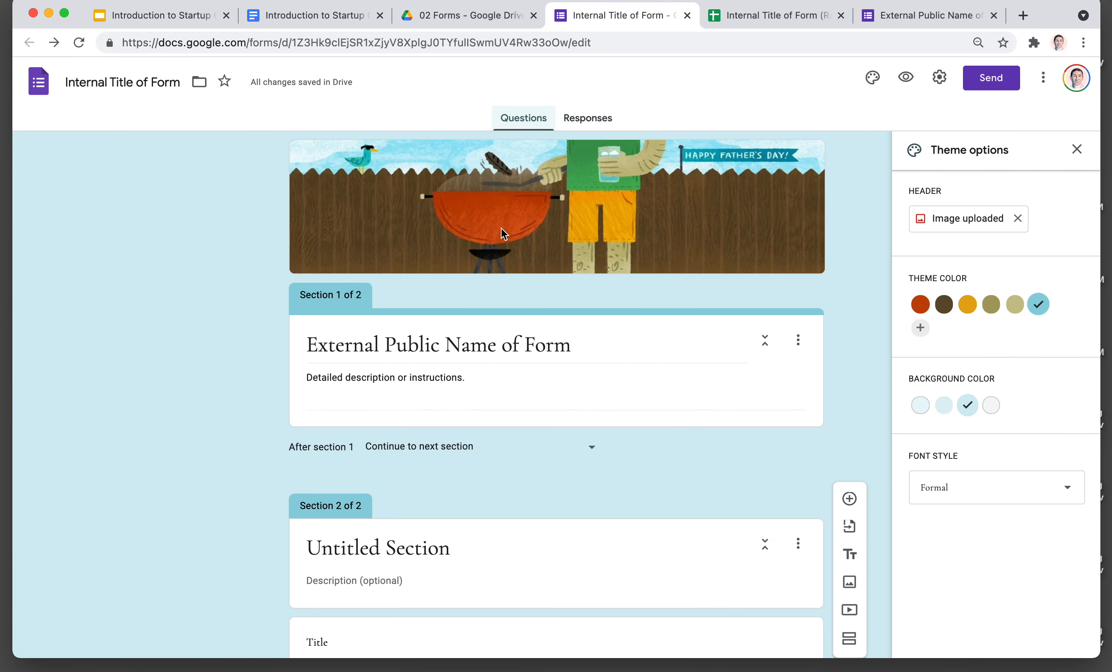
{"action": "scroll", "coordinate": [423, 427], "scroll_direction": "down", "scroll_amount": 5}
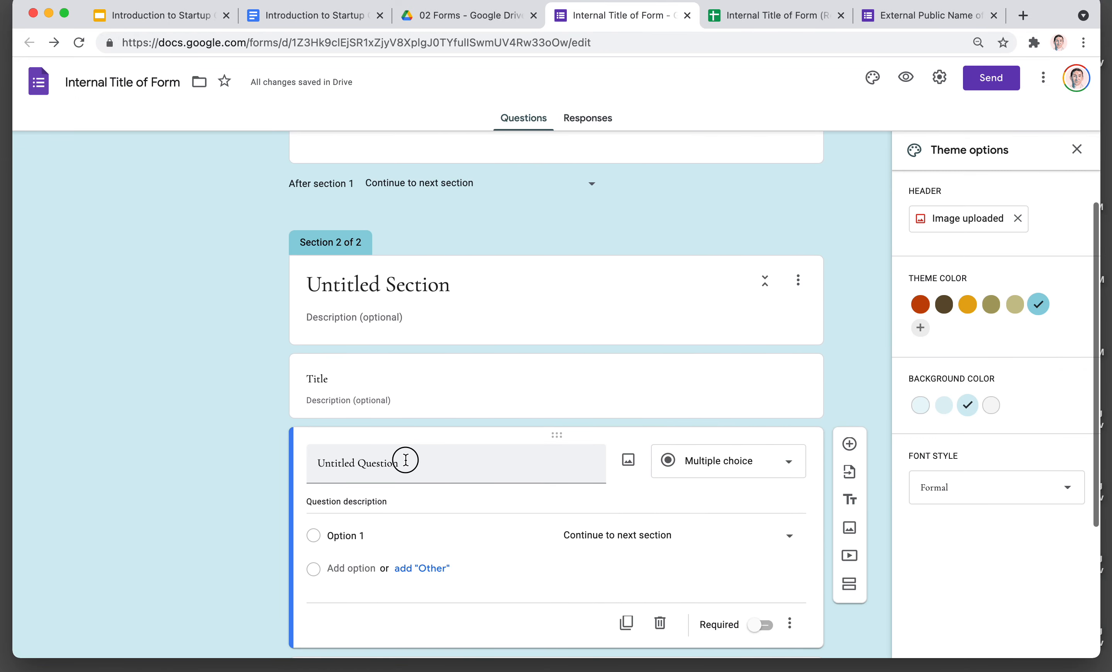
{"action": "left_click", "coordinate": [404, 459]}
{"action": "type", "text": "Question "}
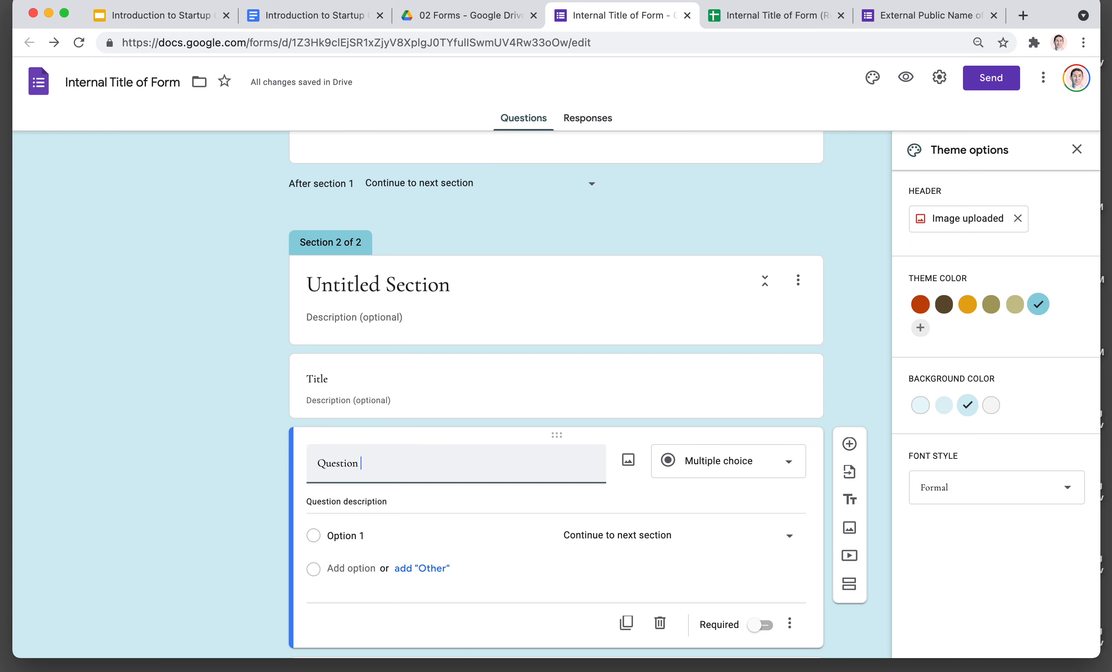
{"action": "type", "text": "1"}
Check the header row of the response spreadsheet for the renamed question.
{"action": "key", "text": "ctrl+Tab"}
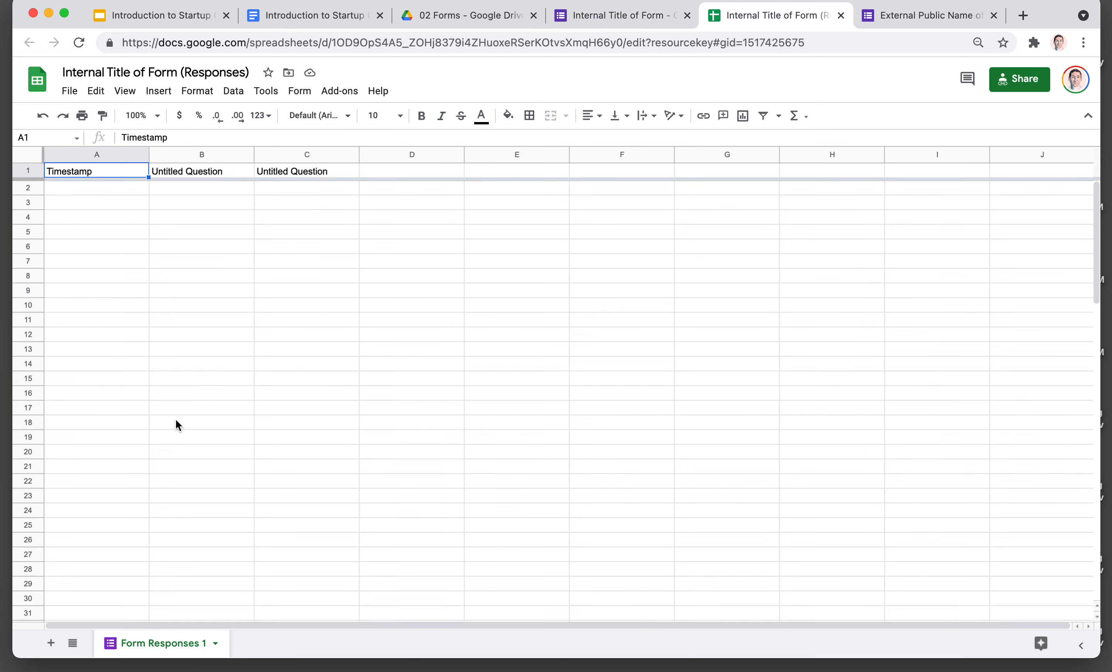
{"action": "left_click_drag", "start_coordinate": [349, 338], "coordinate": [349, 343]}
{"action": "left_click", "coordinate": [208, 203]}
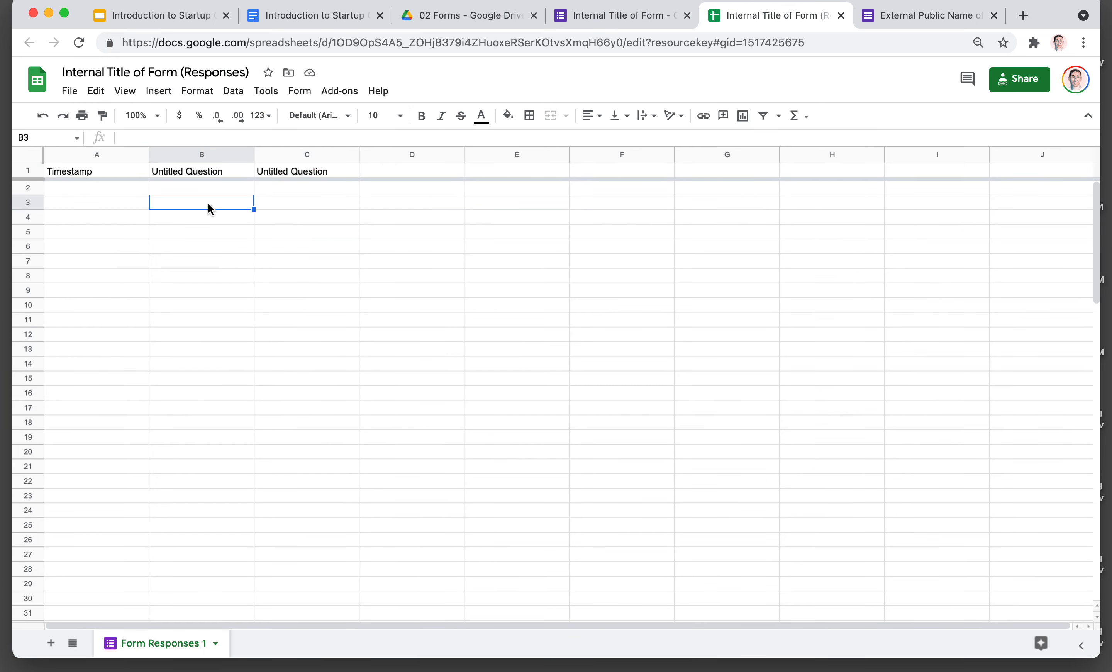
{"action": "key", "text": "Left"}
{"action": "key", "text": "Up"}
{"action": "key", "text": "Up"}
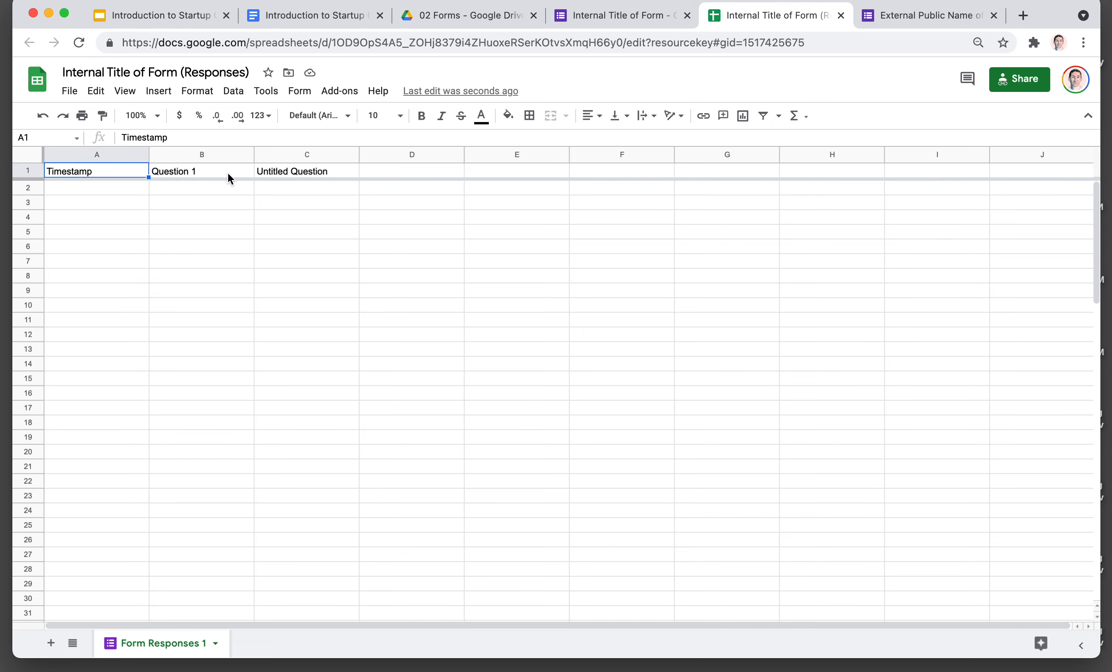
Reload the public form, advance to its second section and review the questions there.
{"action": "key", "text": "ctrl+Tab"}
{"action": "key", "text": "super+r"}
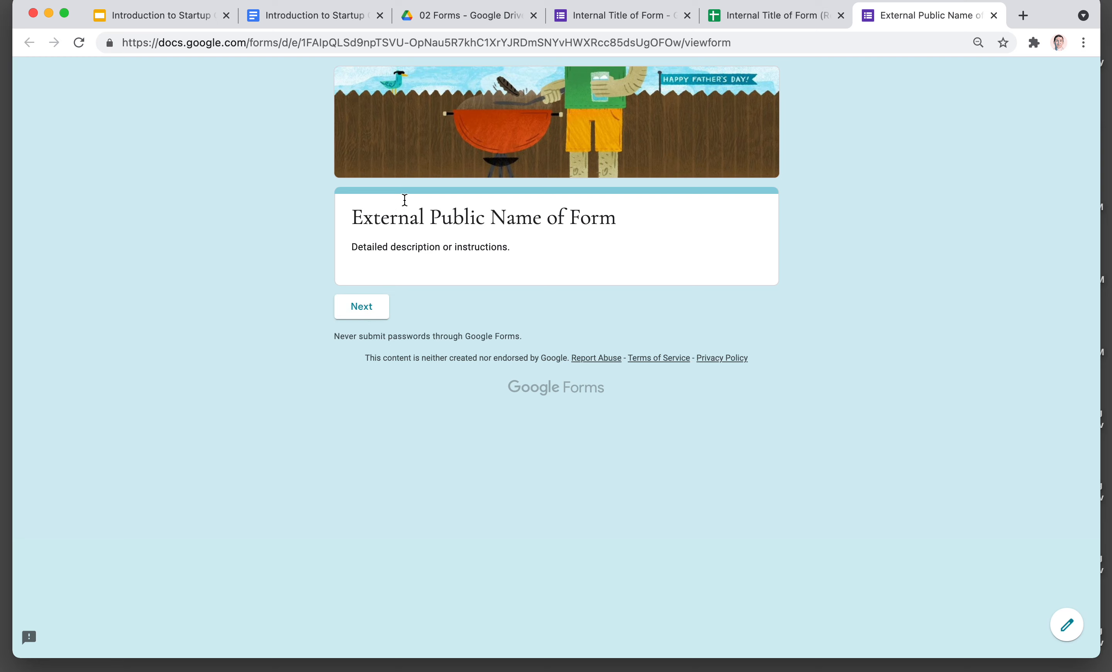
{"action": "left_click", "coordinate": [368, 311]}
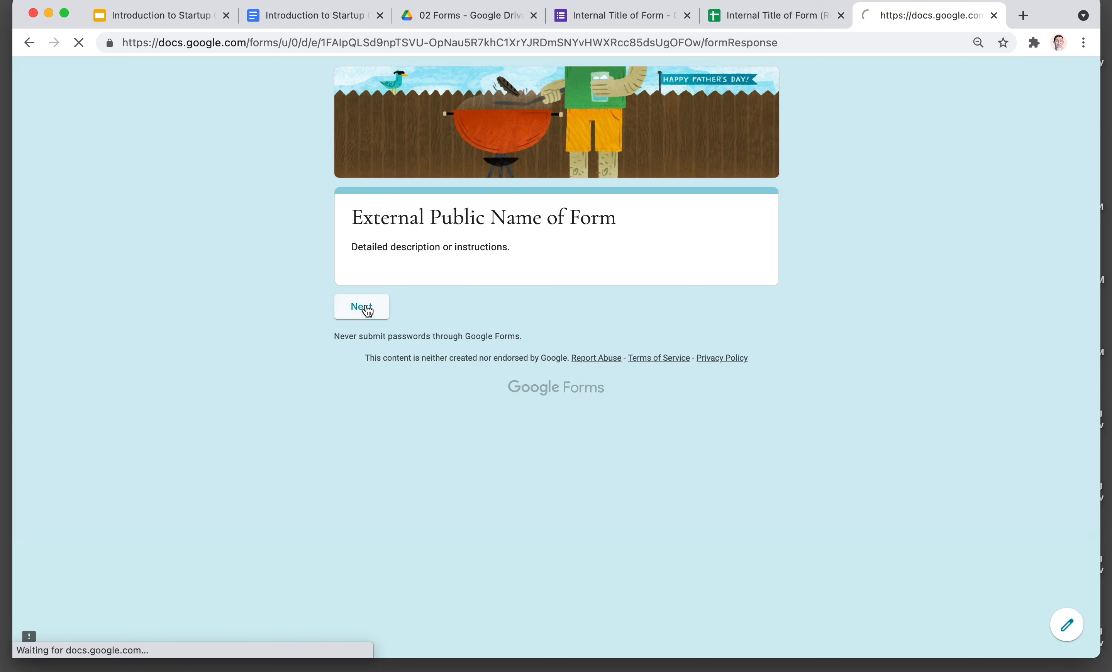
{"action": "scroll", "coordinate": [414, 325], "scroll_direction": "down", "scroll_amount": 1}
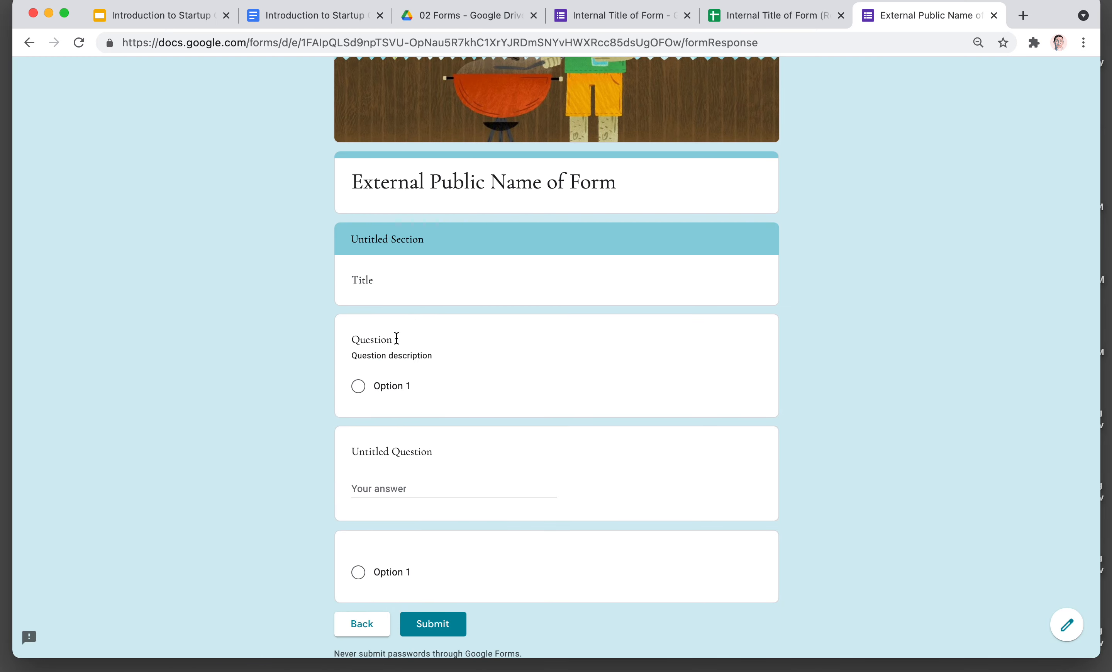
{"action": "scroll", "coordinate": [396, 339], "scroll_direction": "down", "scroll_amount": 2}
{"action": "scroll", "coordinate": [432, 294], "scroll_direction": "up", "scroll_amount": 3}
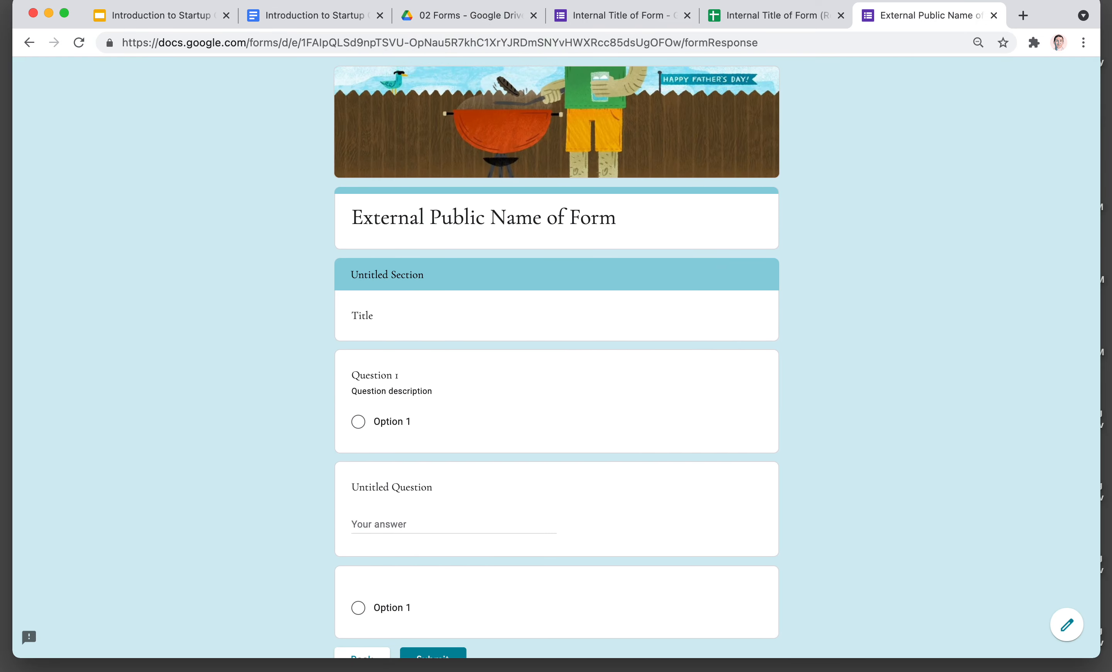
Compare the response spreadsheet's headers with the form's questions and open the form's responses view.
{"action": "left_click", "coordinate": [790, 18]}
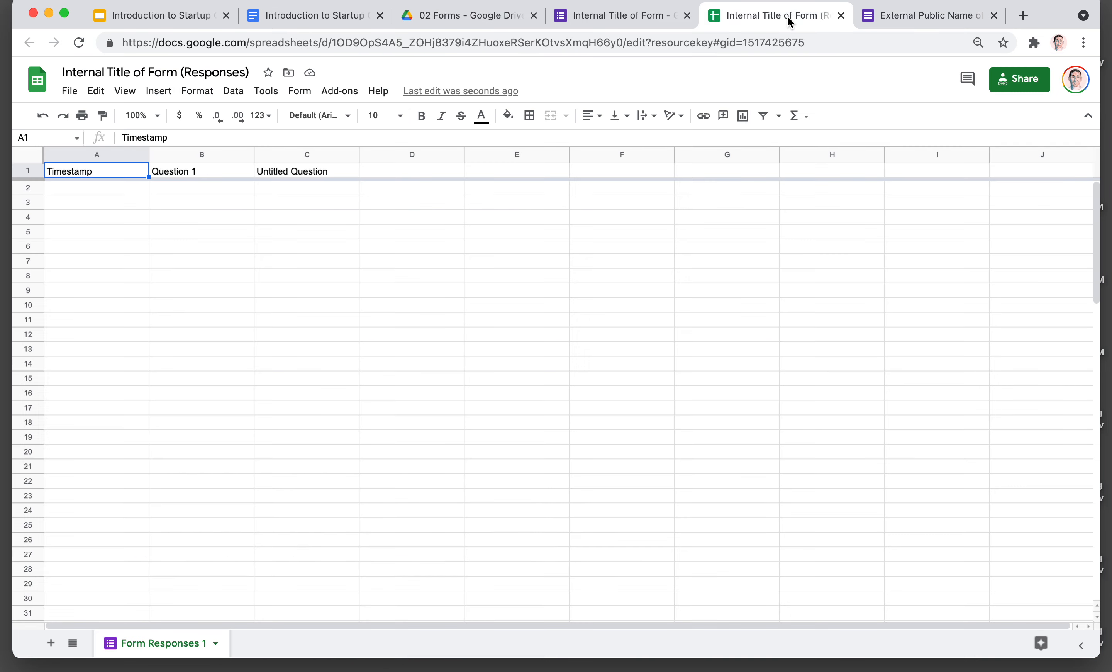
{"action": "left_click", "coordinate": [648, 17]}
{"action": "left_click", "coordinate": [753, 18]}
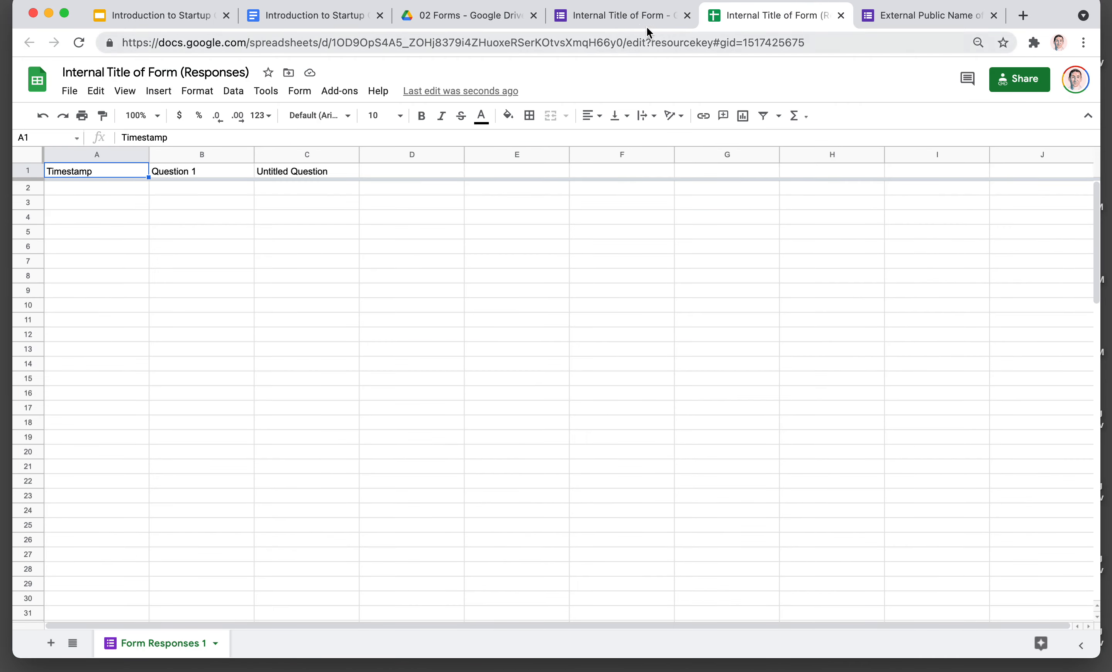
{"action": "left_click", "coordinate": [622, 22]}
{"action": "scroll", "coordinate": [544, 249], "scroll_direction": "up", "scroll_amount": 5}
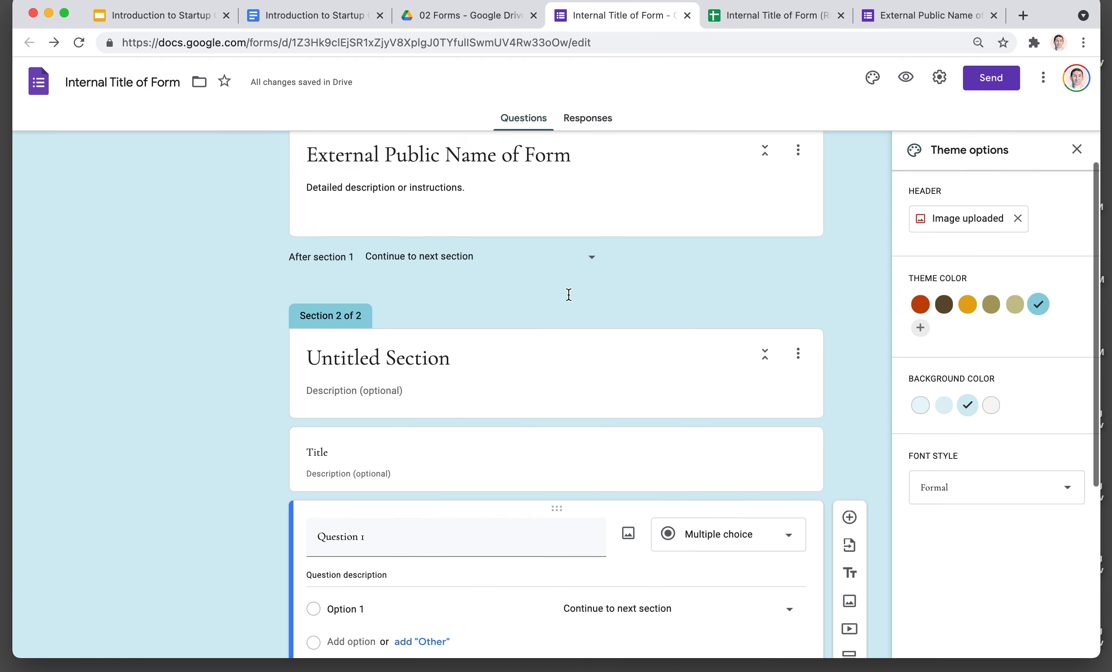
{"action": "left_click", "coordinate": [597, 120]}
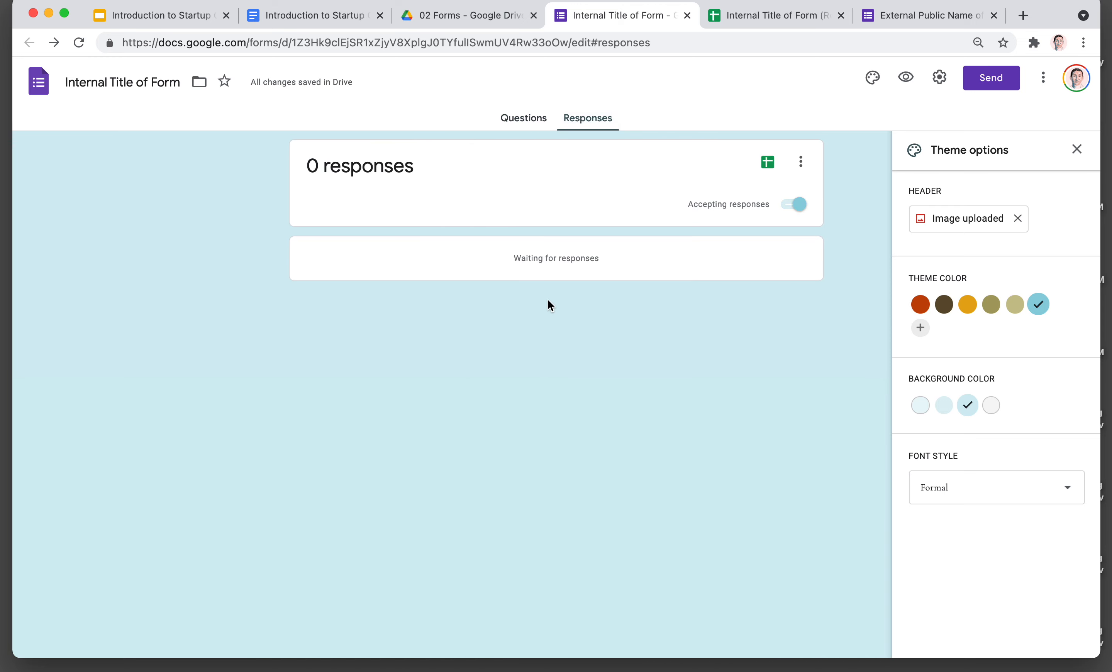
Add a second sheet to the response spreadsheet, compare it with the form responses sheet, and return to the form editor.
{"action": "left_click", "coordinate": [755, 17]}
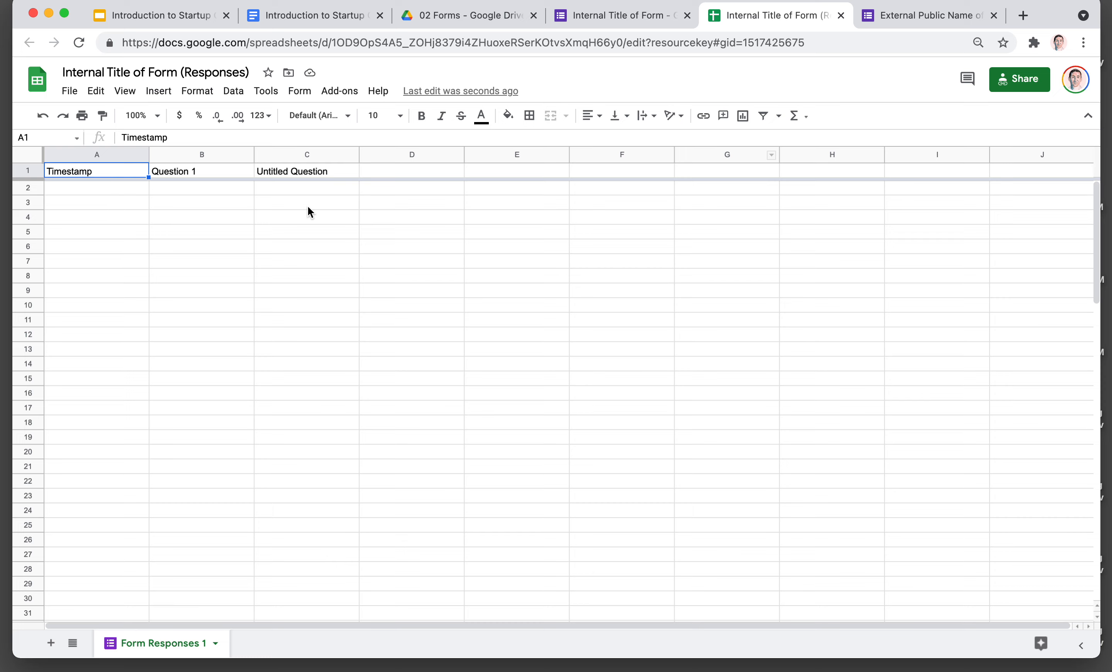
{"action": "left_click", "coordinate": [51, 643]}
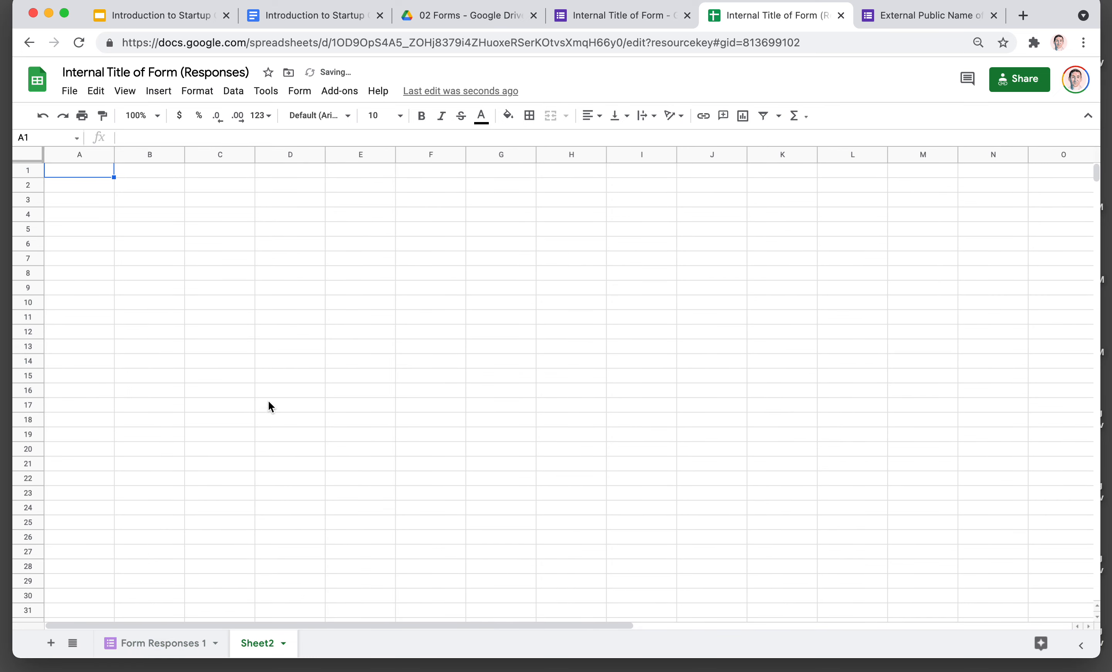
{"action": "left_click", "coordinate": [165, 643]}
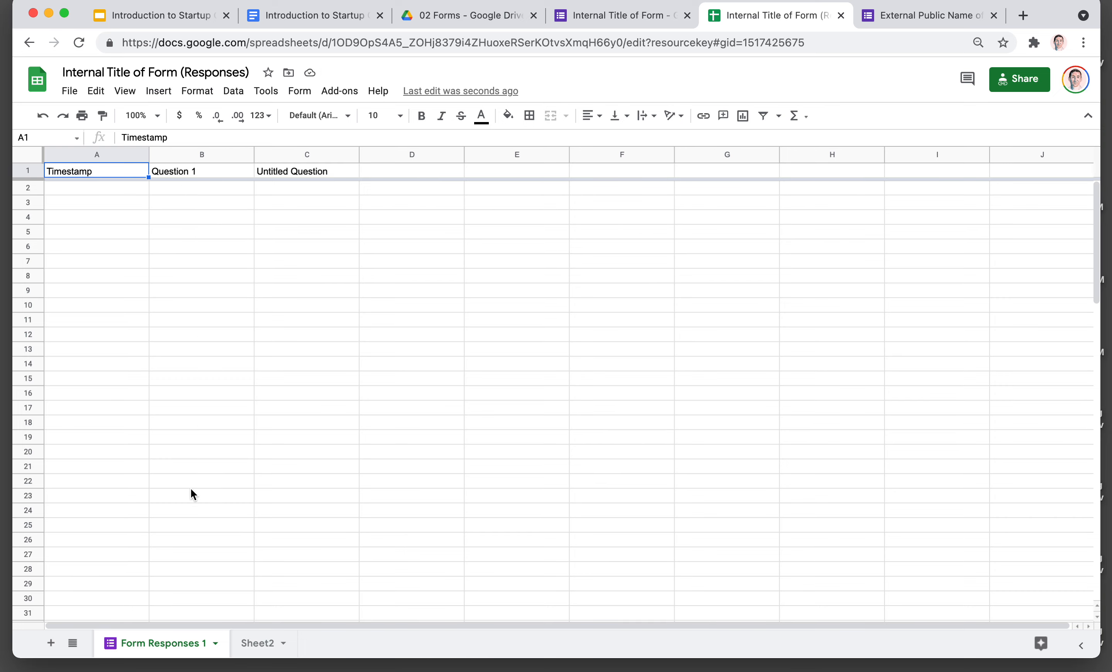
{"action": "left_click", "coordinate": [254, 642]}
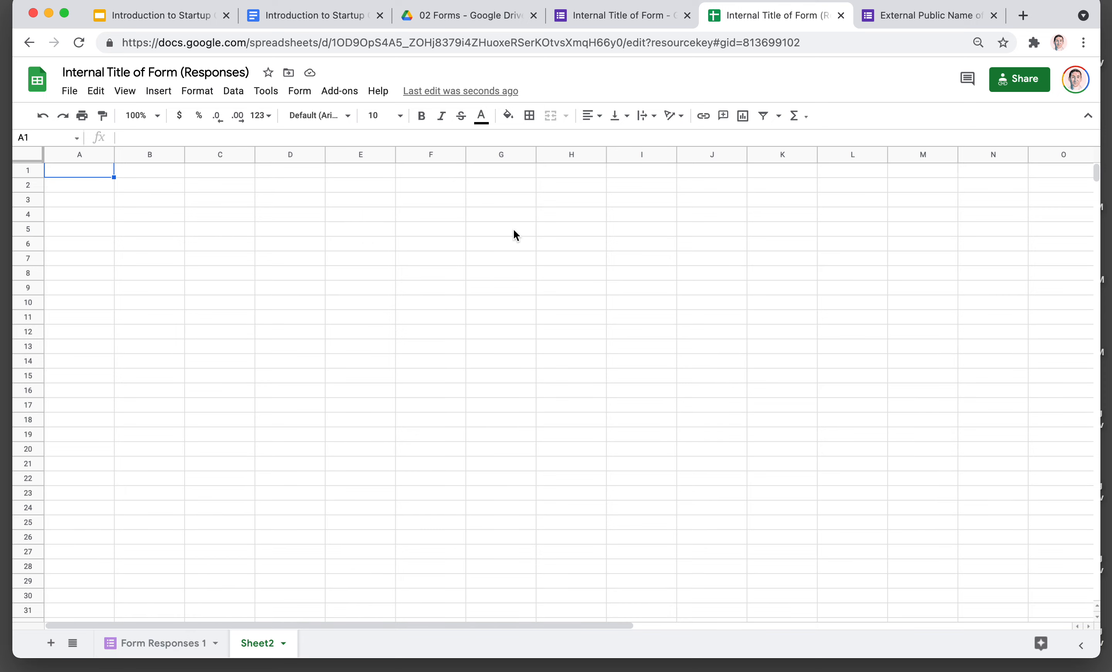
{"action": "left_click", "coordinate": [633, 15]}
{"action": "left_click", "coordinate": [1001, 79]}
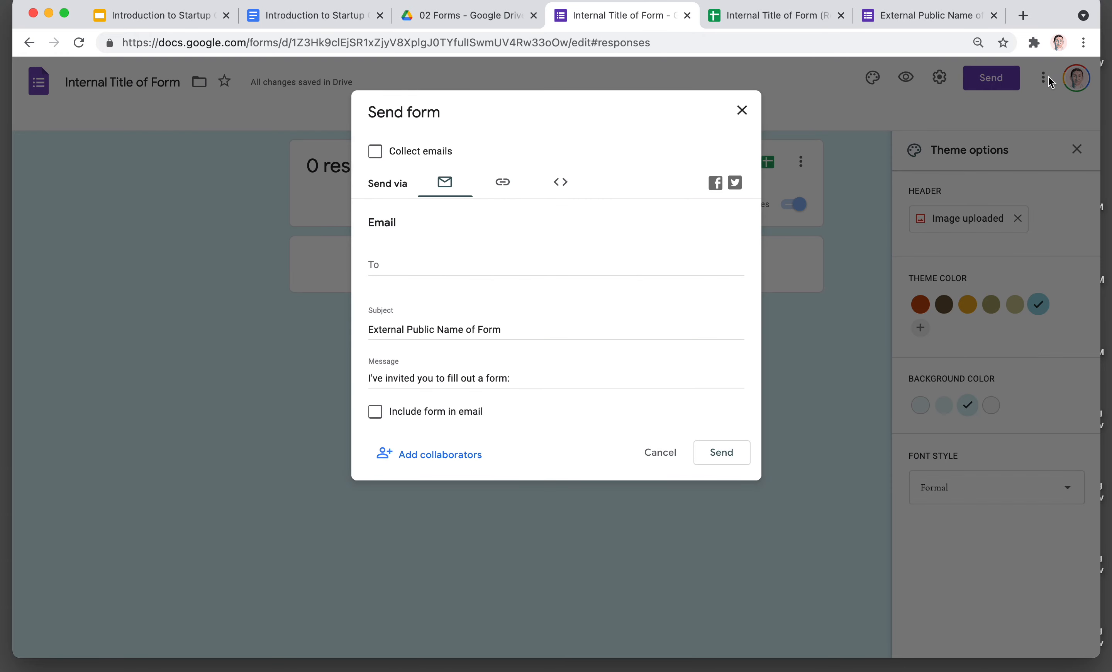
{"action": "left_click", "coordinate": [745, 112]}
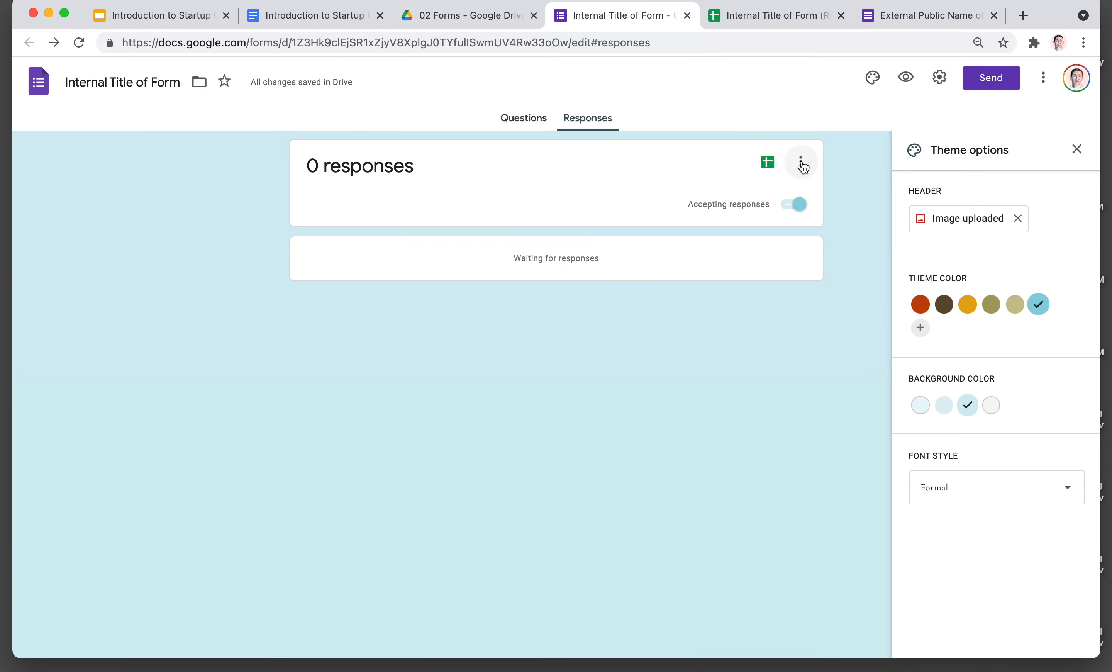
{"action": "left_click", "coordinate": [801, 162]}
{"action": "left_click", "coordinate": [1040, 81]}
Open the form's pre-filled link page and preselect Option 1 for Question 1.
{"action": "left_click", "coordinate": [1042, 78]}
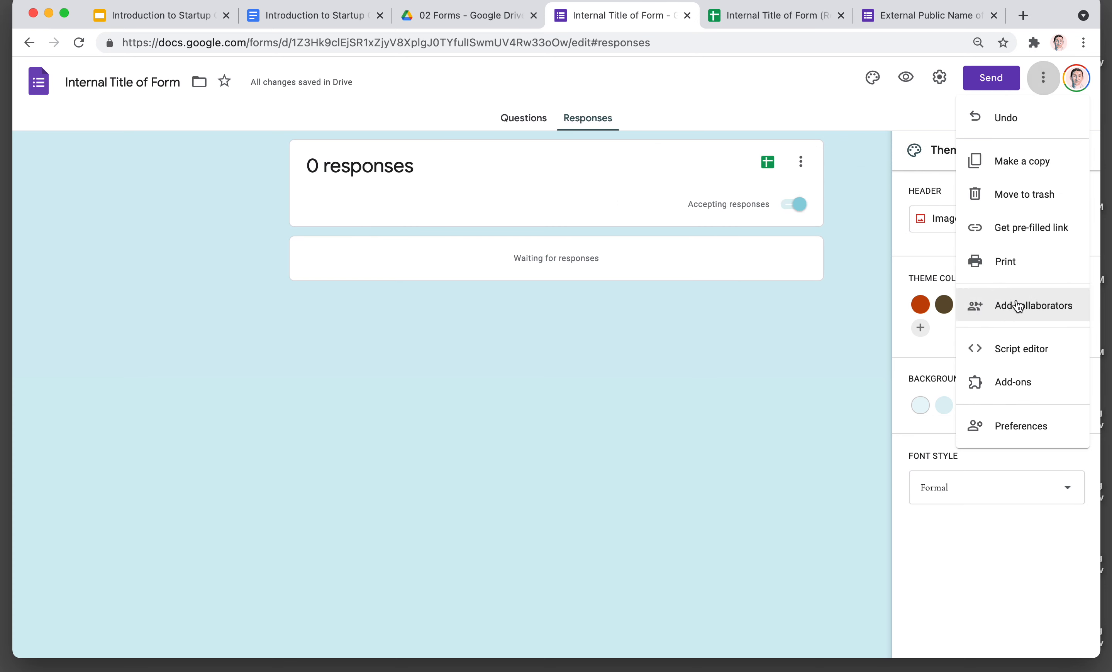
{"action": "left_click", "coordinate": [1025, 231]}
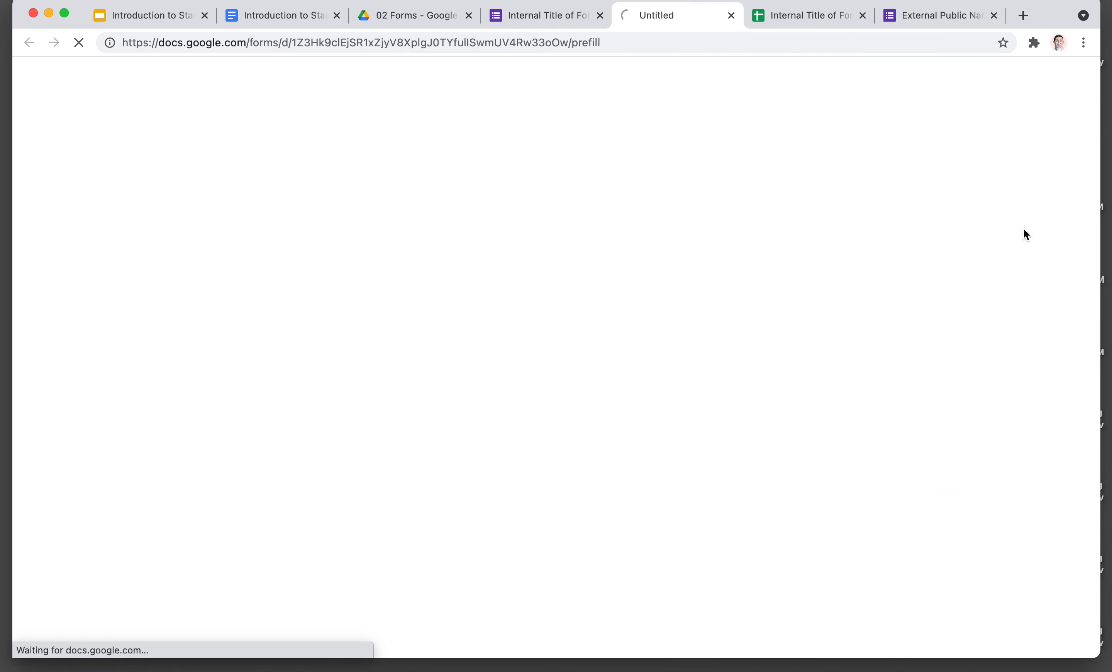
{"action": "scroll", "coordinate": [452, 431], "scroll_direction": "down", "scroll_amount": 2}
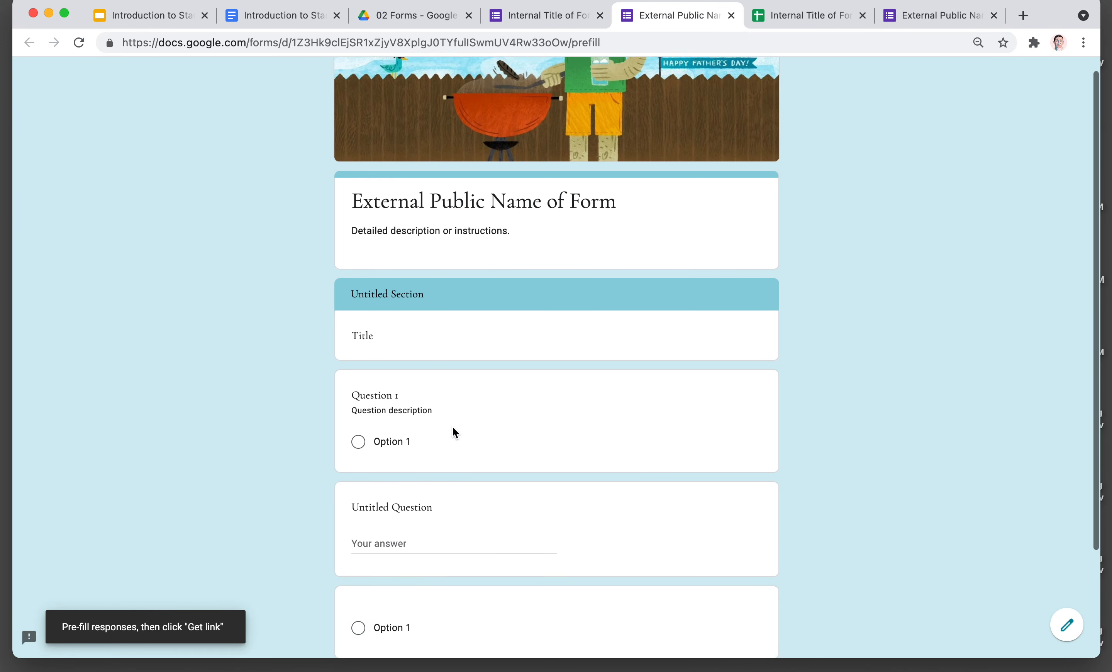
{"action": "left_click", "coordinate": [359, 420]}
{"action": "scroll", "coordinate": [361, 423], "scroll_direction": "down", "scroll_amount": 5}
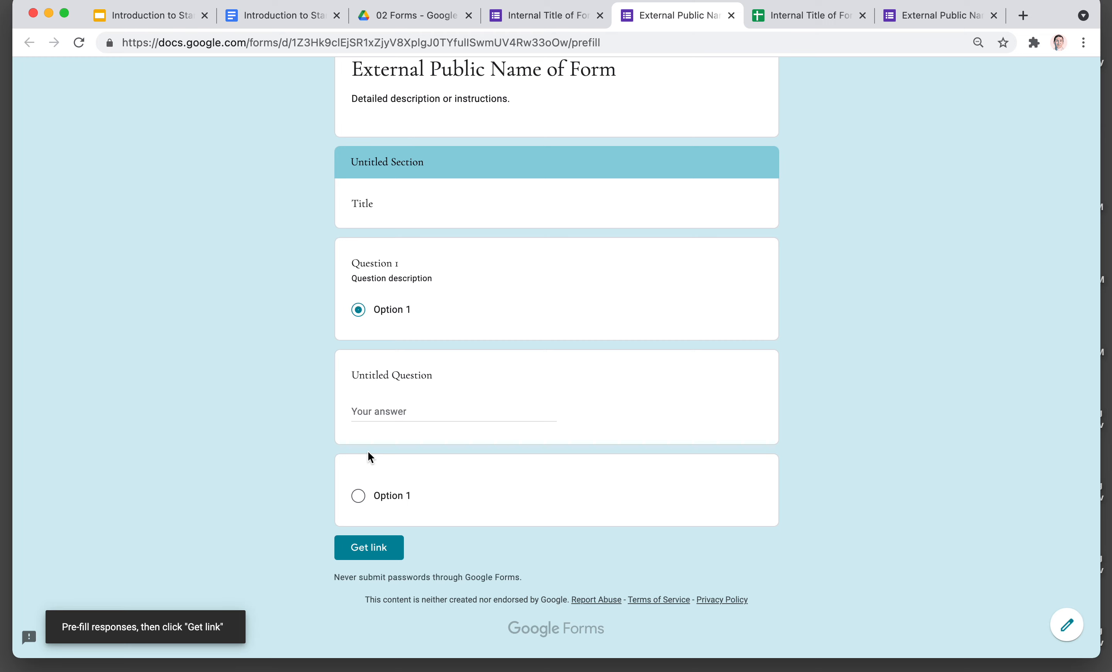
{"action": "scroll", "coordinate": [296, 389], "scroll_direction": "up", "scroll_amount": 4}
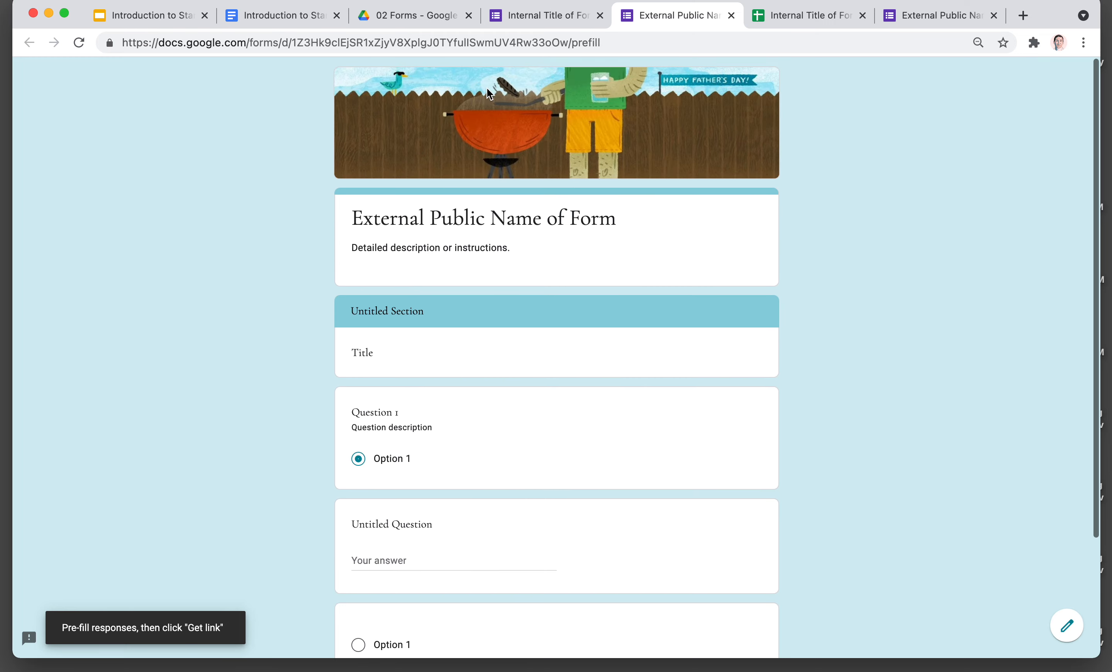
Return to the form editor and show the form's questions.
{"action": "left_click", "coordinate": [540, 14]}
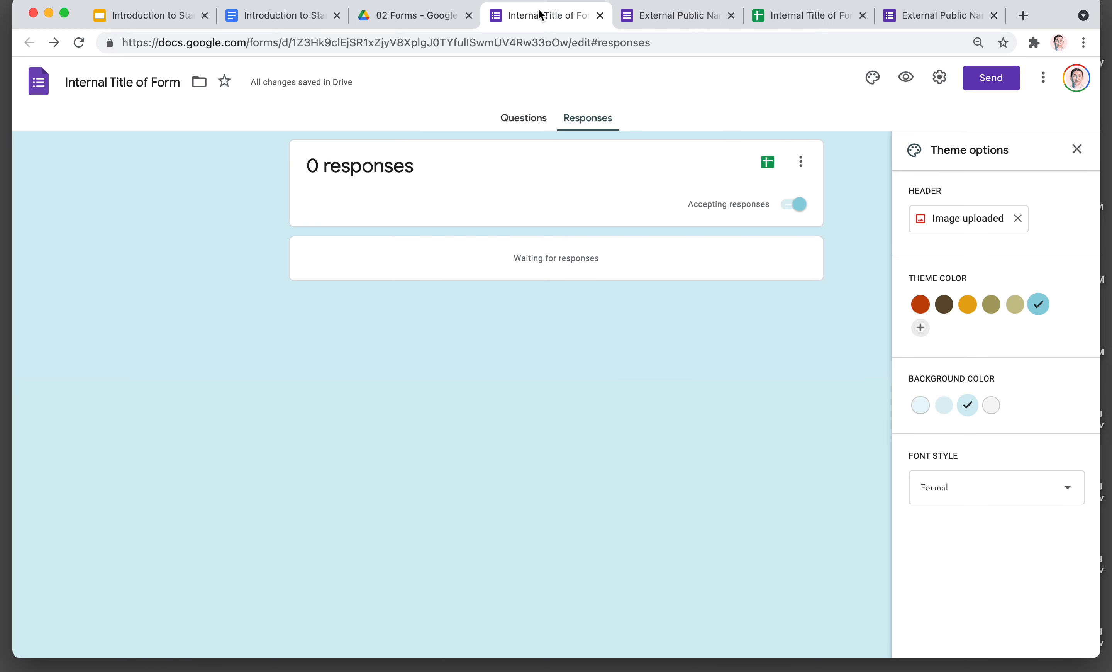
{"action": "left_click", "coordinate": [531, 121]}
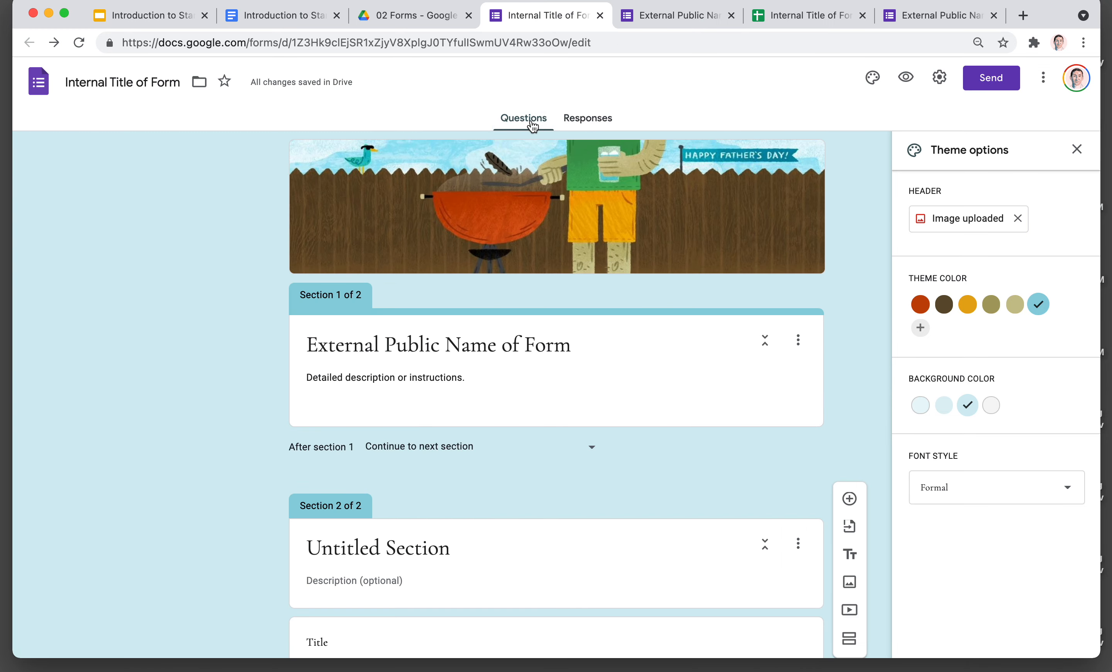